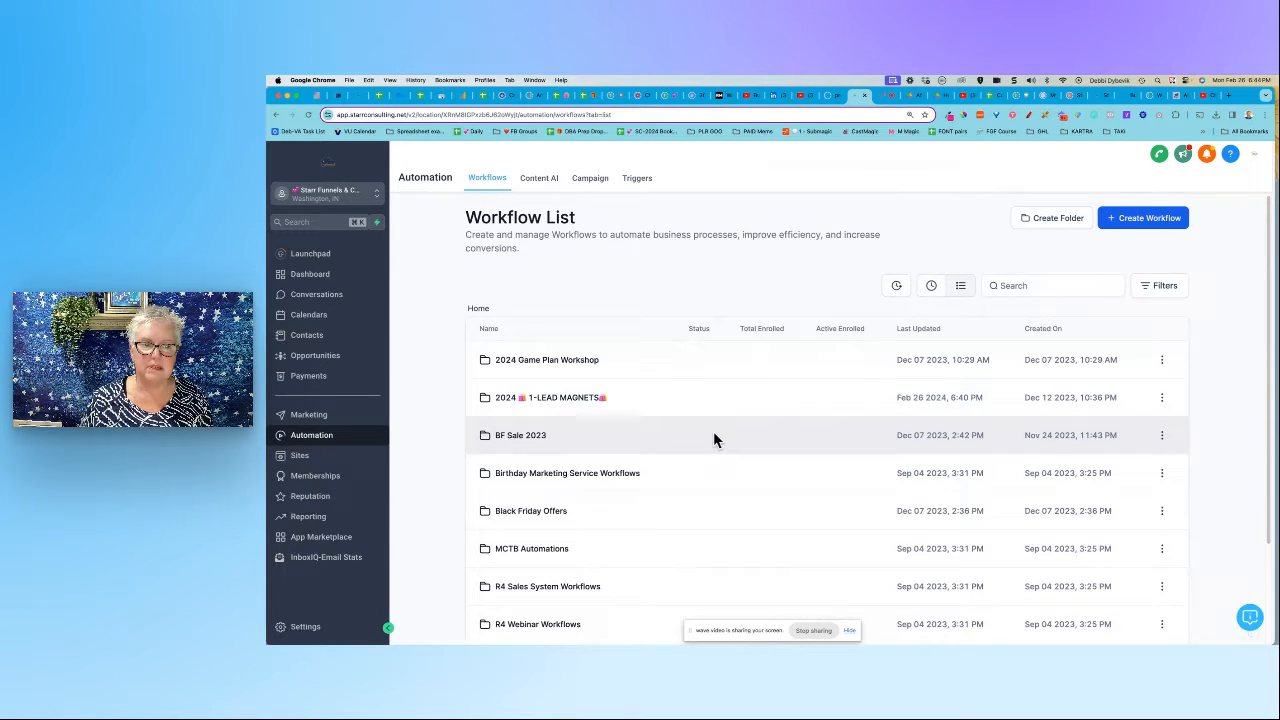
# Open the 2024 Goal Planner workflow from the 2024 1-LEAD MAGNETS folder
pyautogui.click(584, 399)
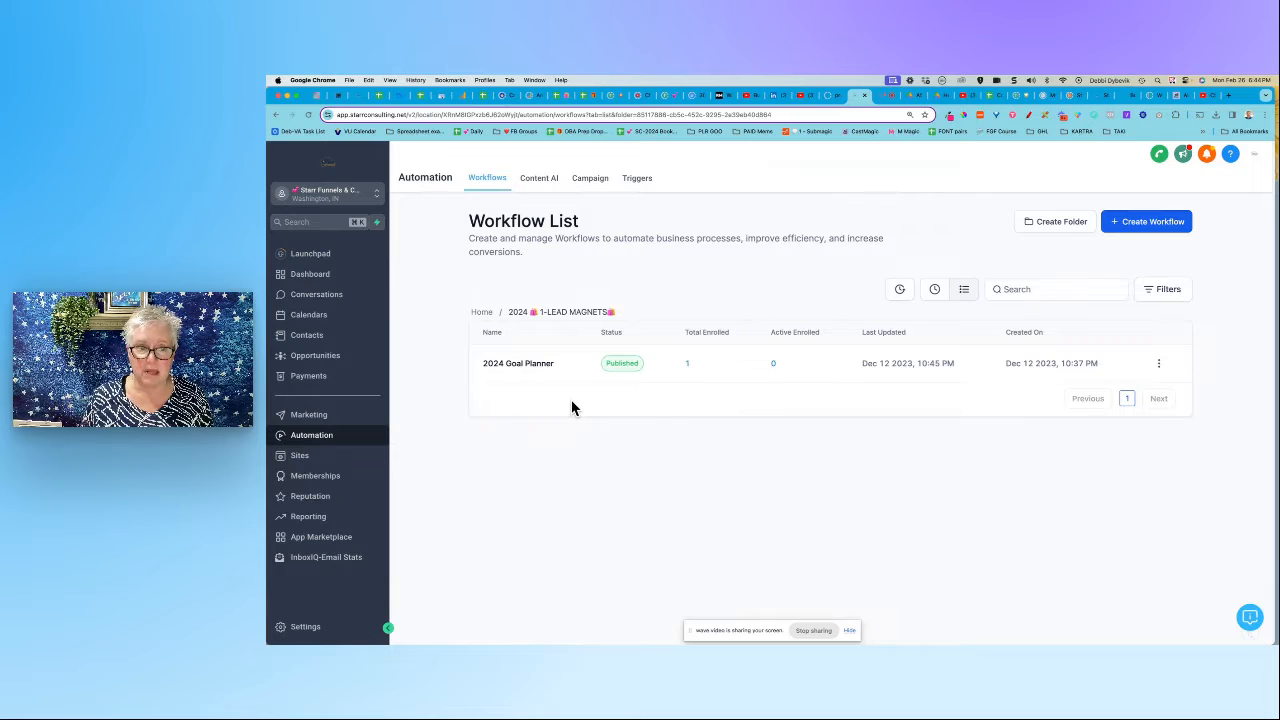
pyautogui.click(536, 366)
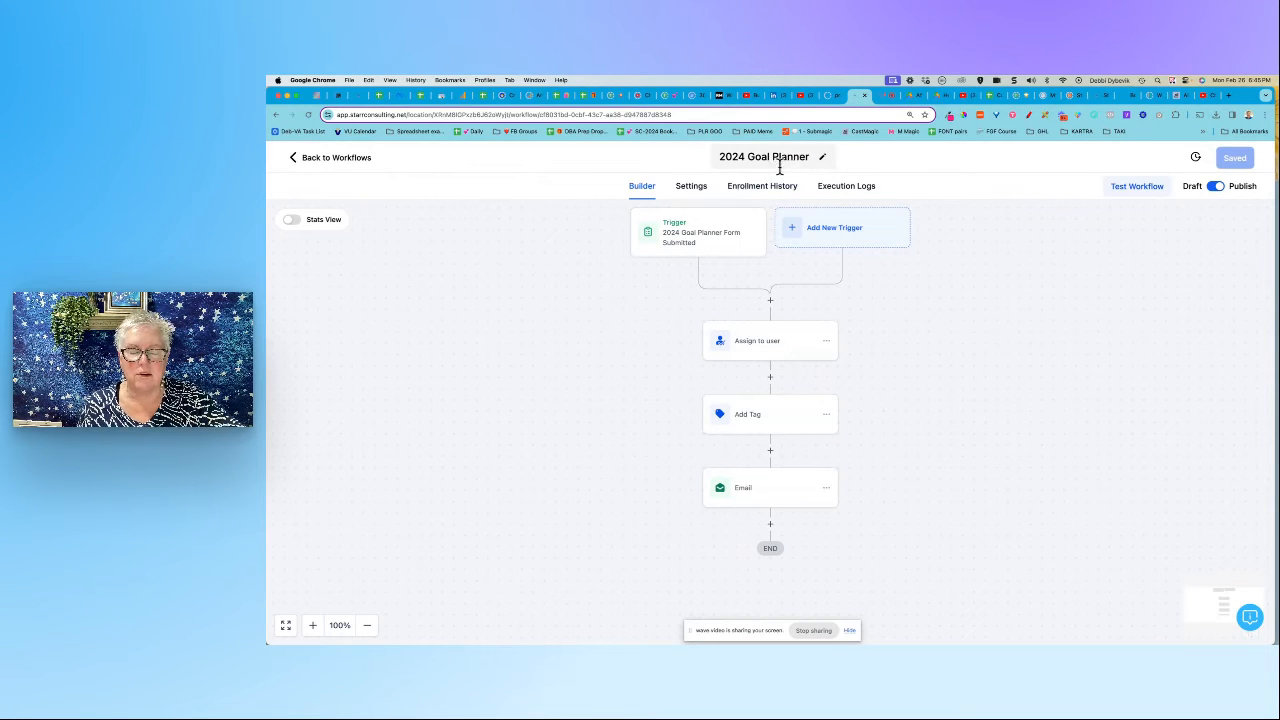
# Review the workflow's contact, communication, sender and conversation settings, and return to the builder
pyautogui.click(692, 187)
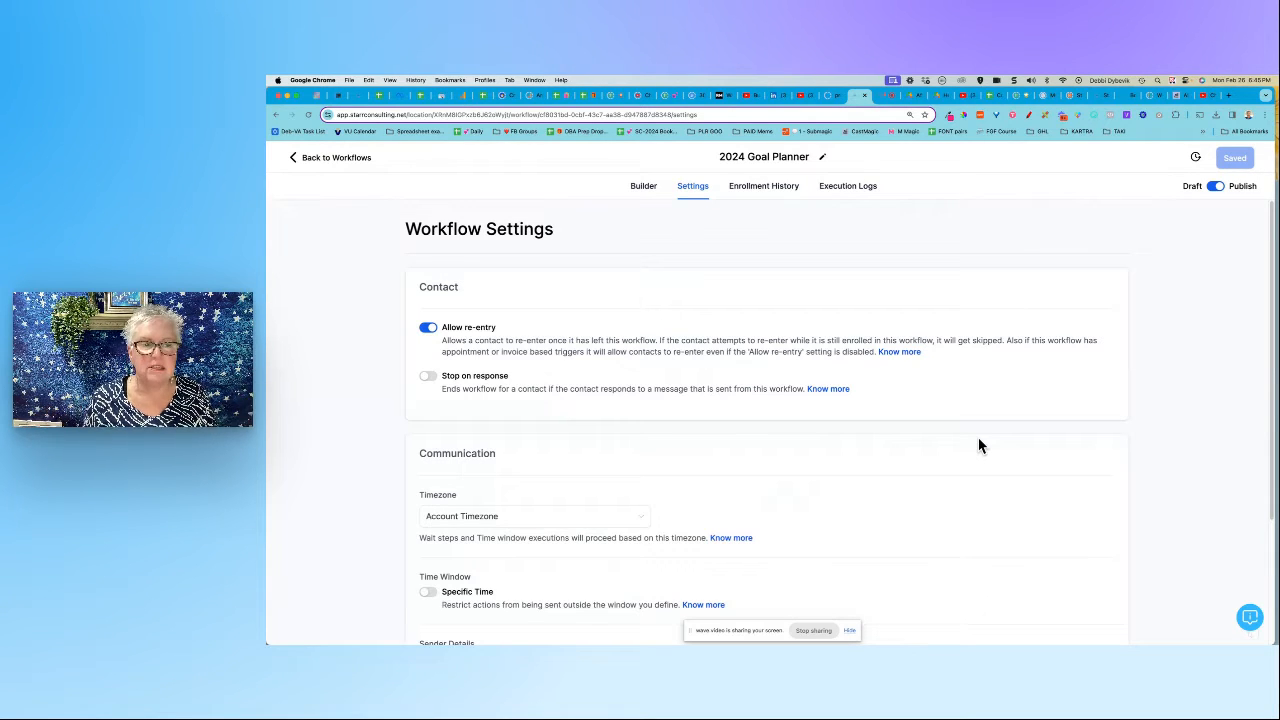
pyautogui.scroll(-1, 978, 445)
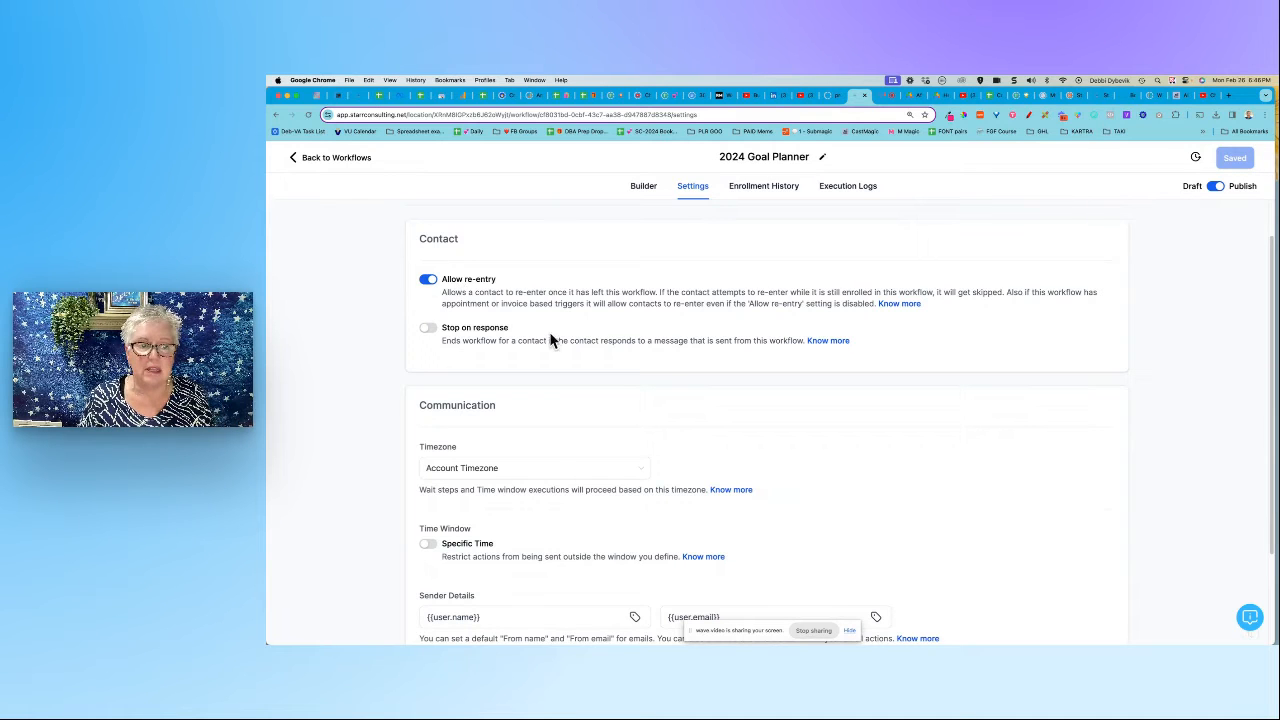
pyautogui.scroll(-3, 559, 345)
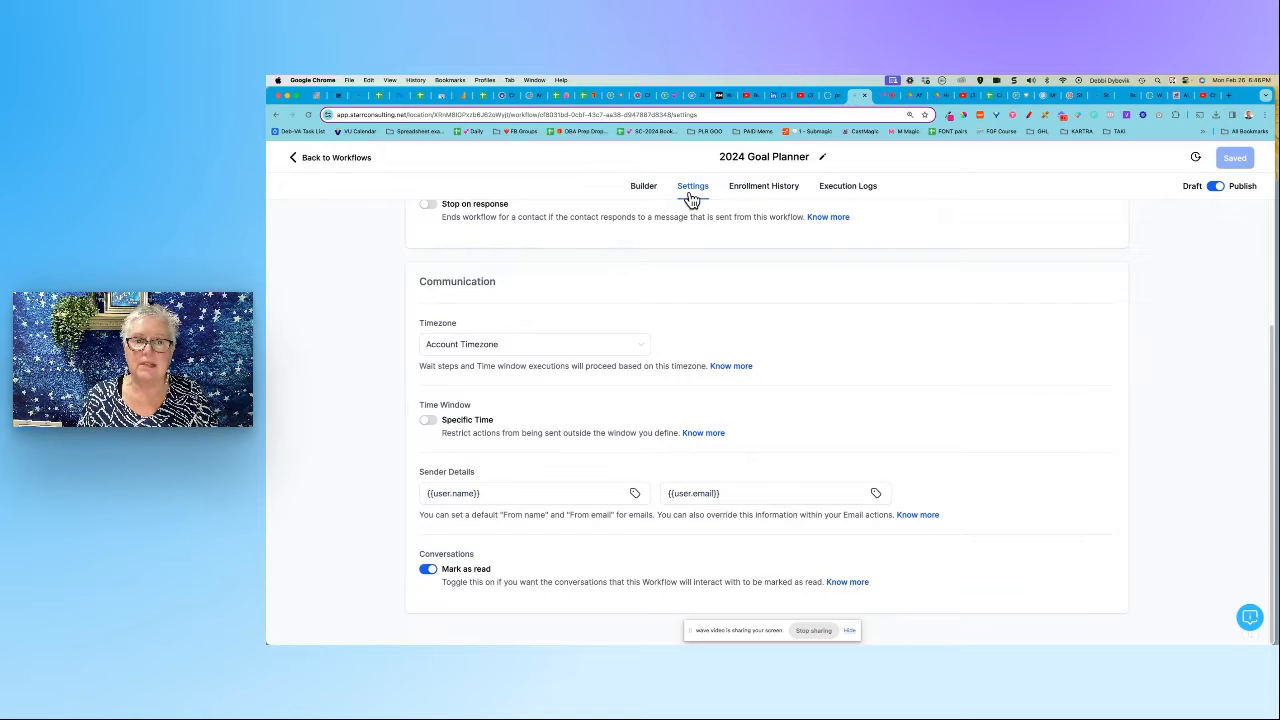
pyautogui.click(644, 187)
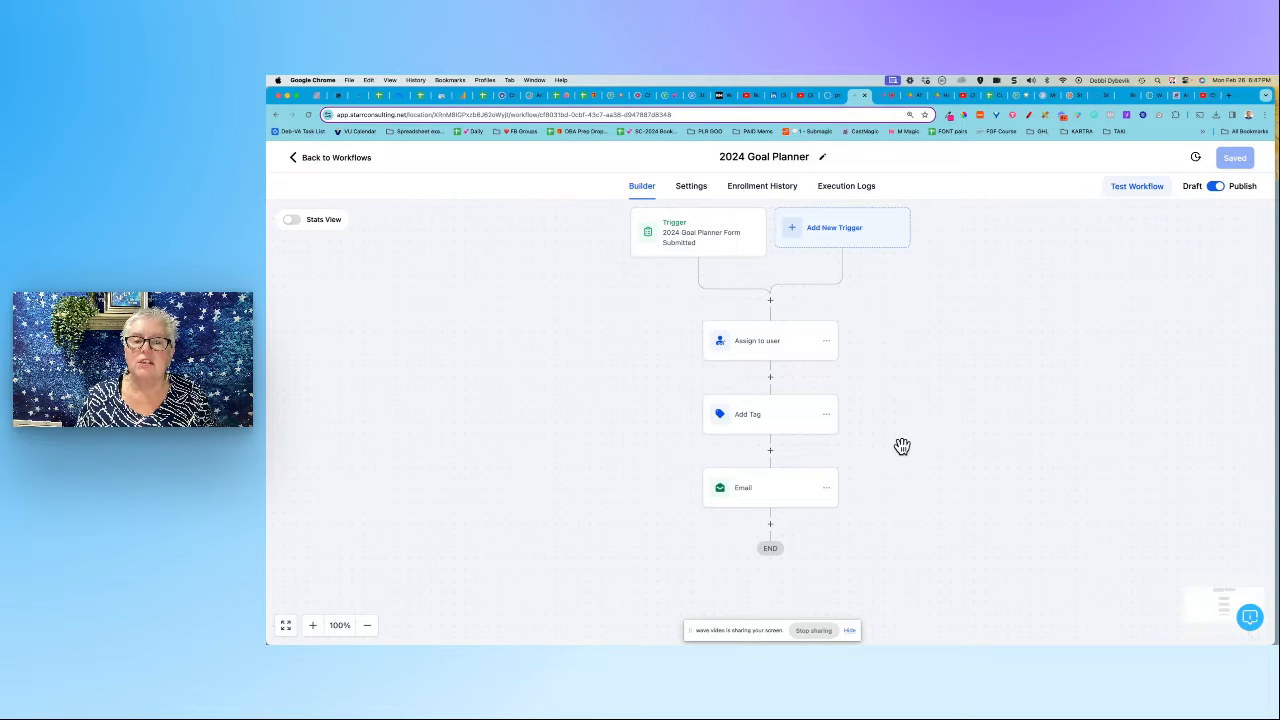
# Review the 2024 Goal Planner Form Submitted trigger's type, name and form filter options, and save the trigger
pyautogui.click(714, 245)
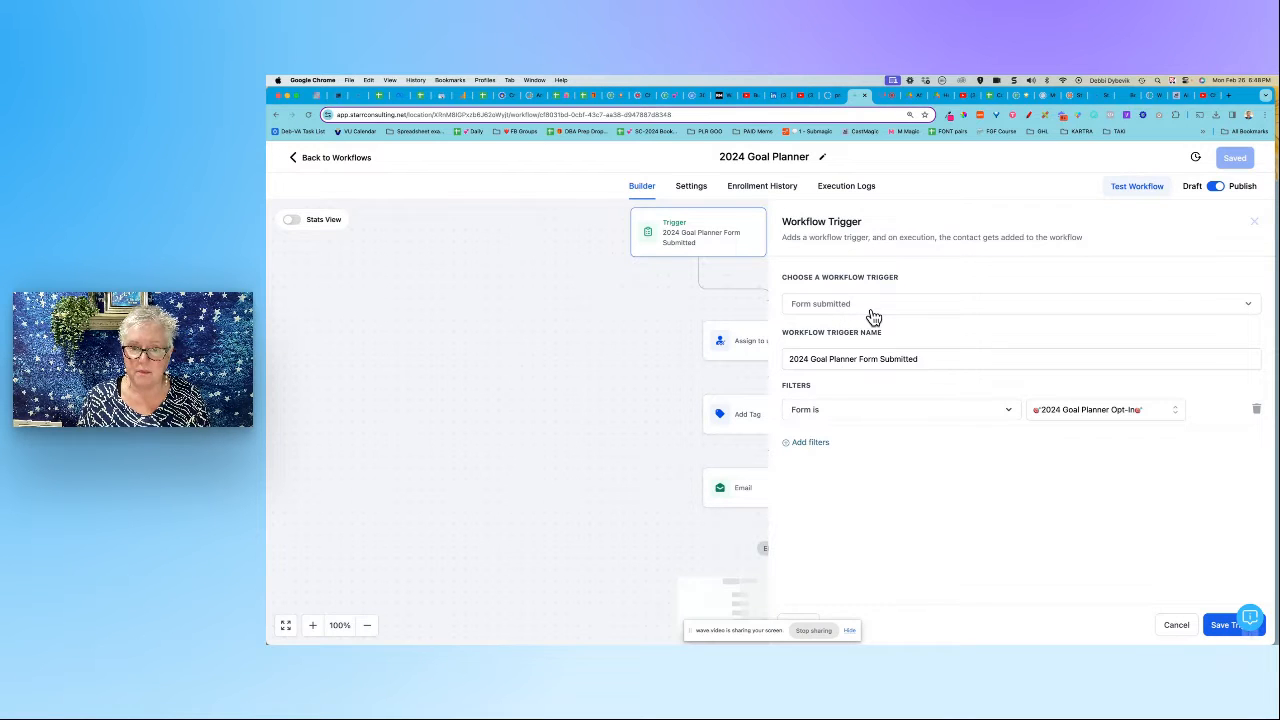
pyautogui.click(1249, 308)
pyautogui.click(1249, 308)
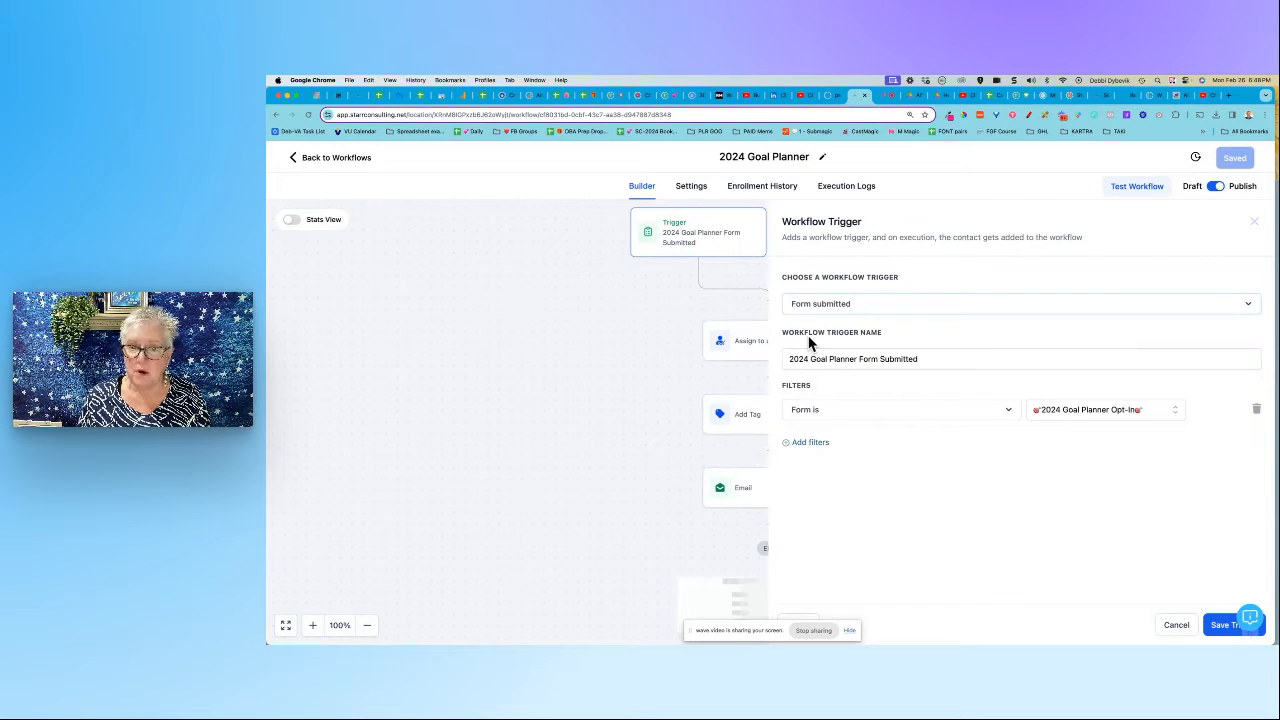
pyautogui.click(953, 358)
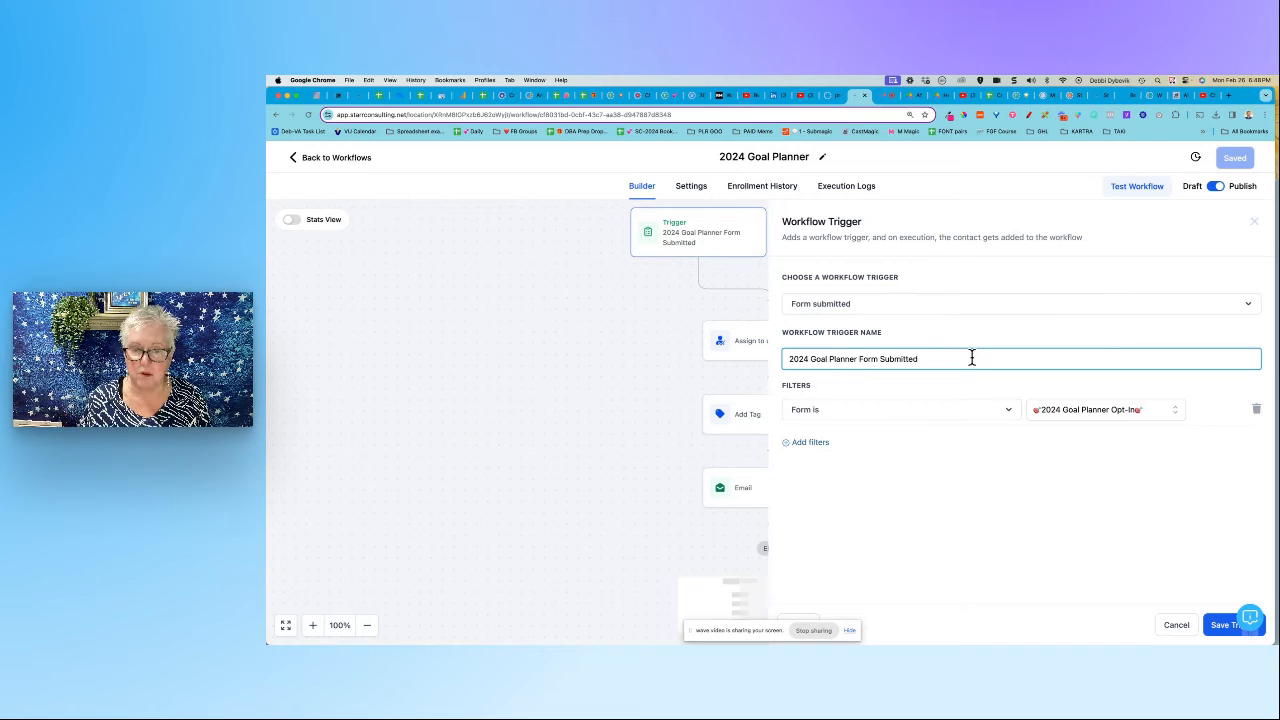
pyautogui.click(1007, 415)
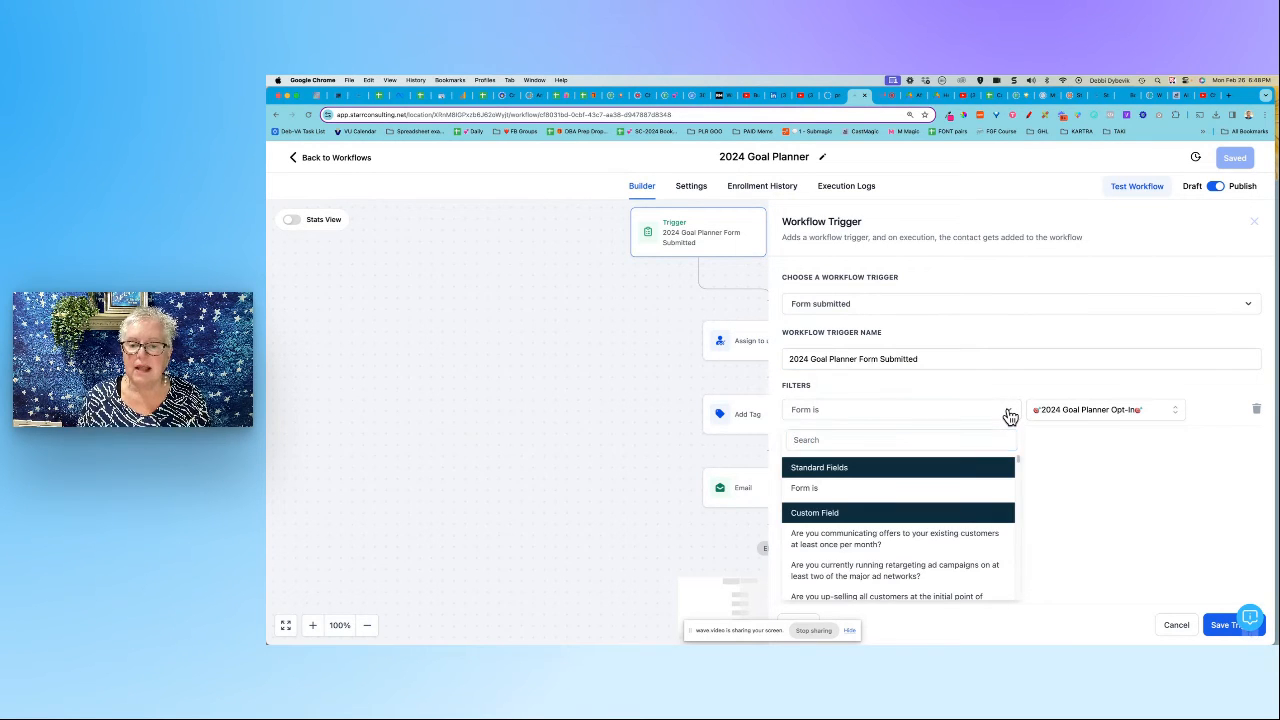
pyautogui.click(1009, 416)
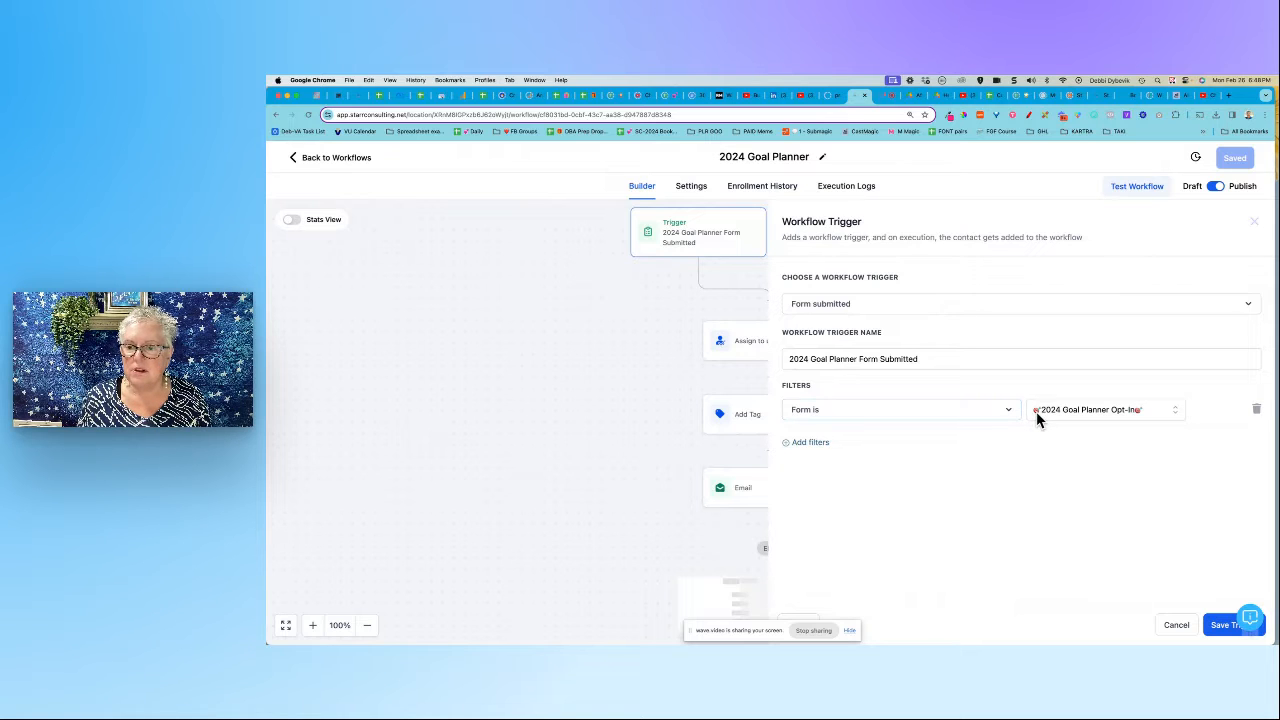
pyautogui.click(1177, 418)
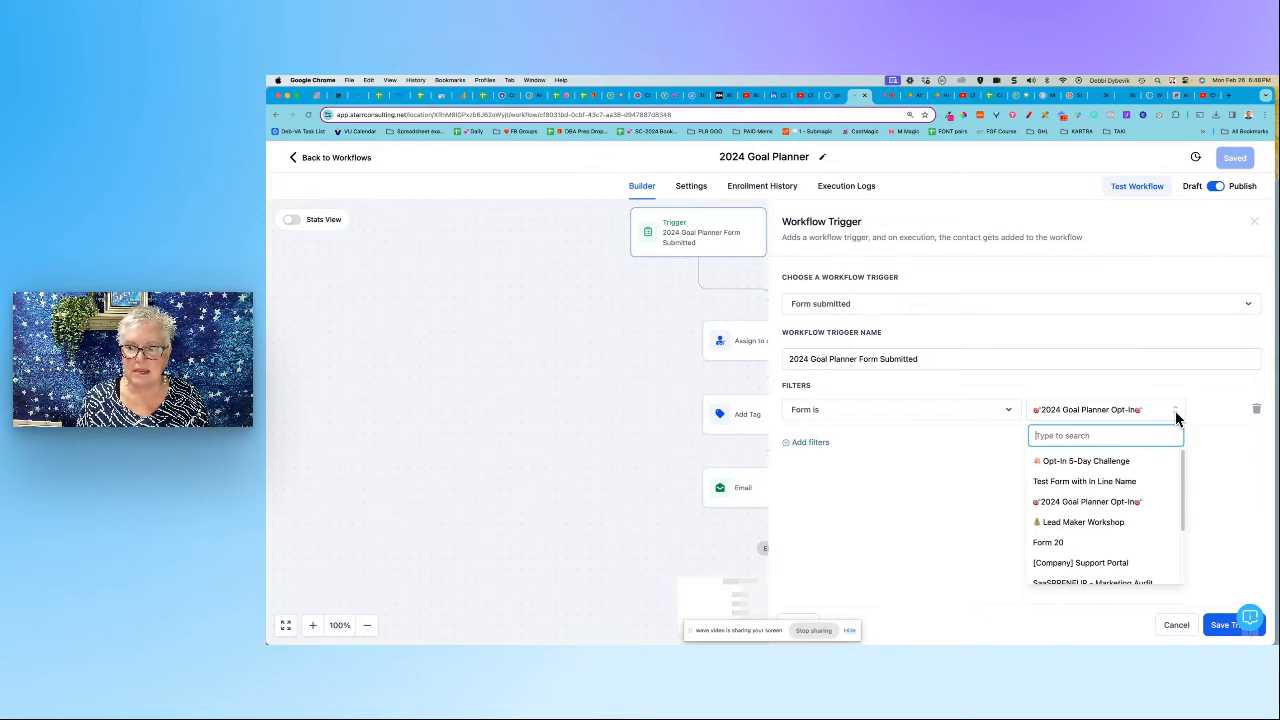
pyautogui.click(1175, 411)
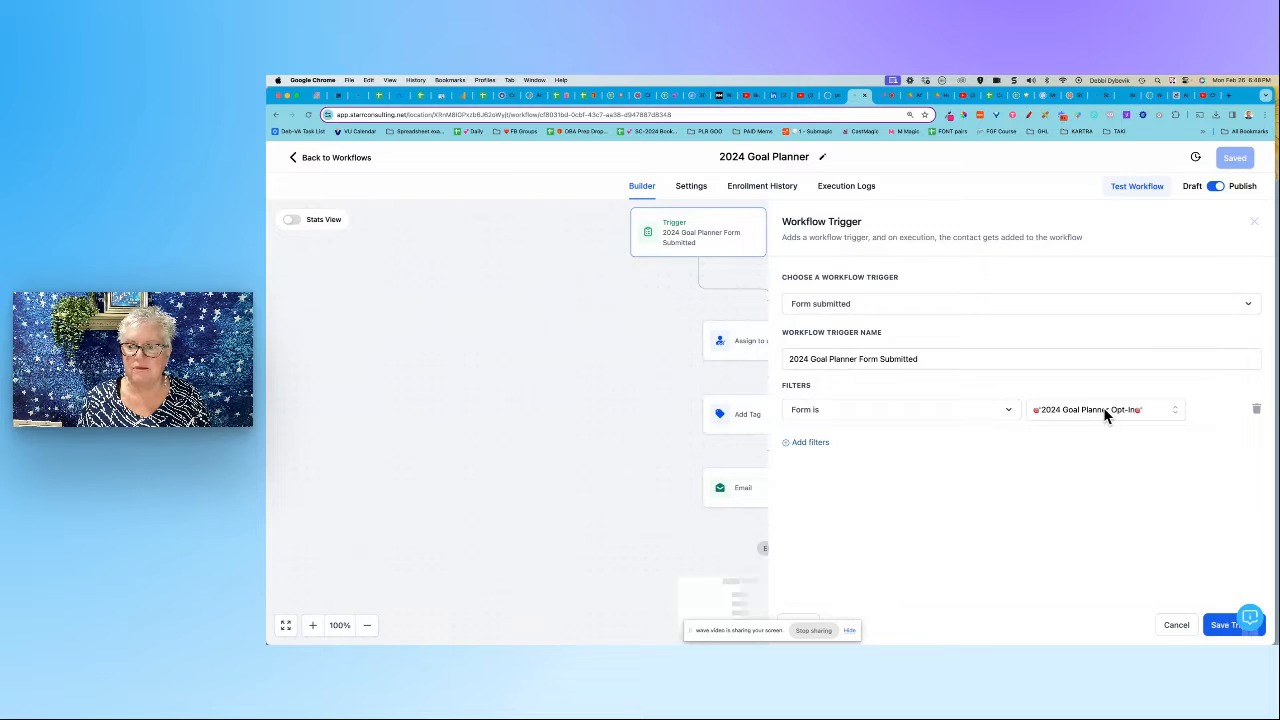
pyautogui.click(1221, 627)
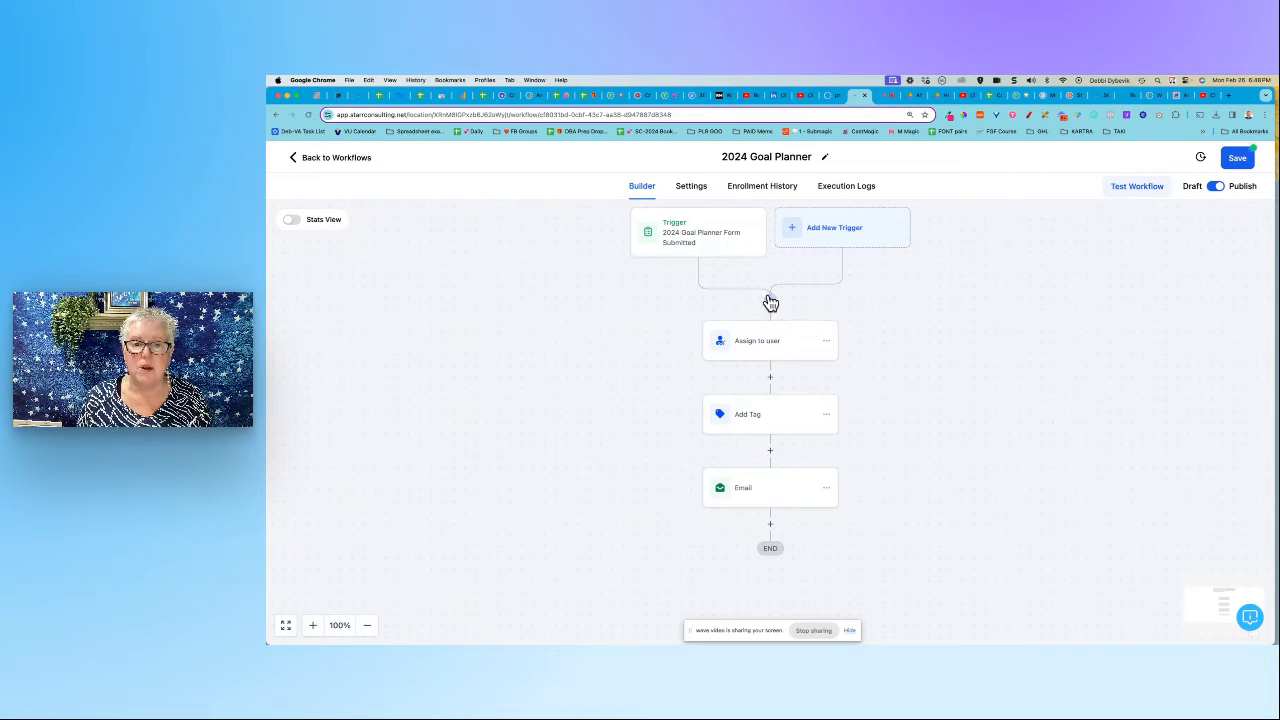
# Check the action name and assigned user of the Assign to user action, and save the action
pyautogui.click(771, 341)
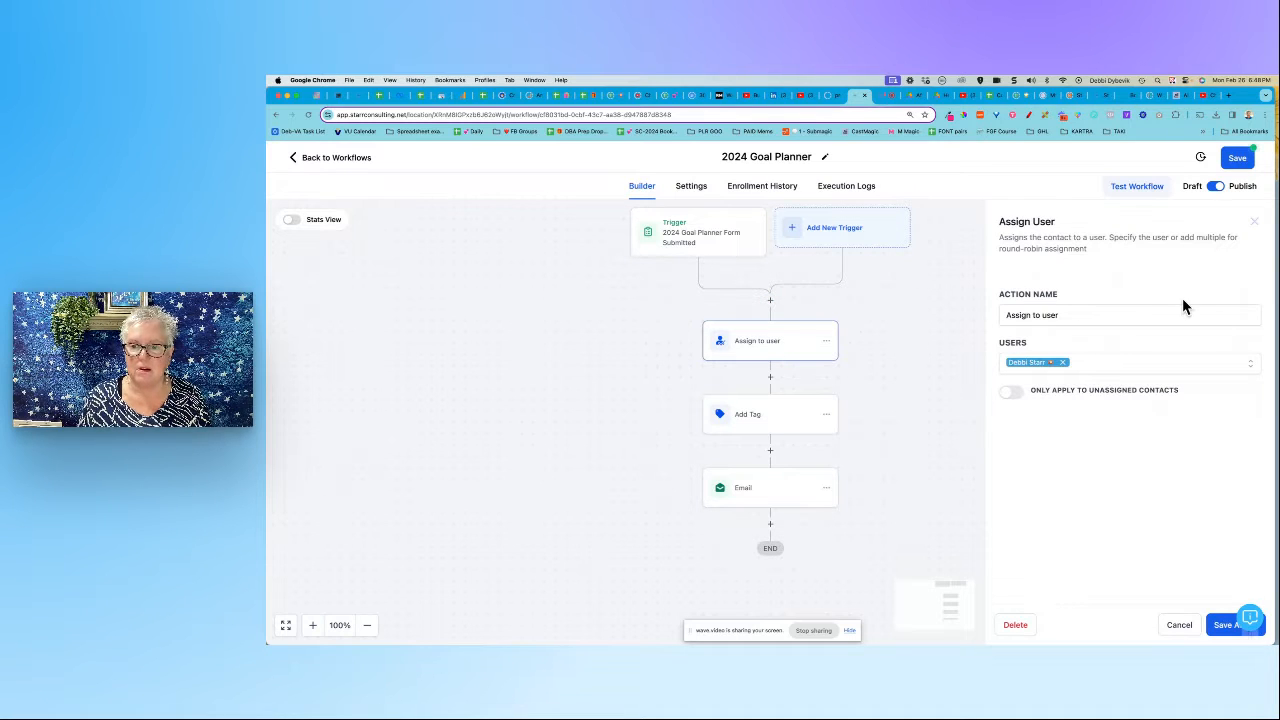
pyautogui.click(1070, 315)
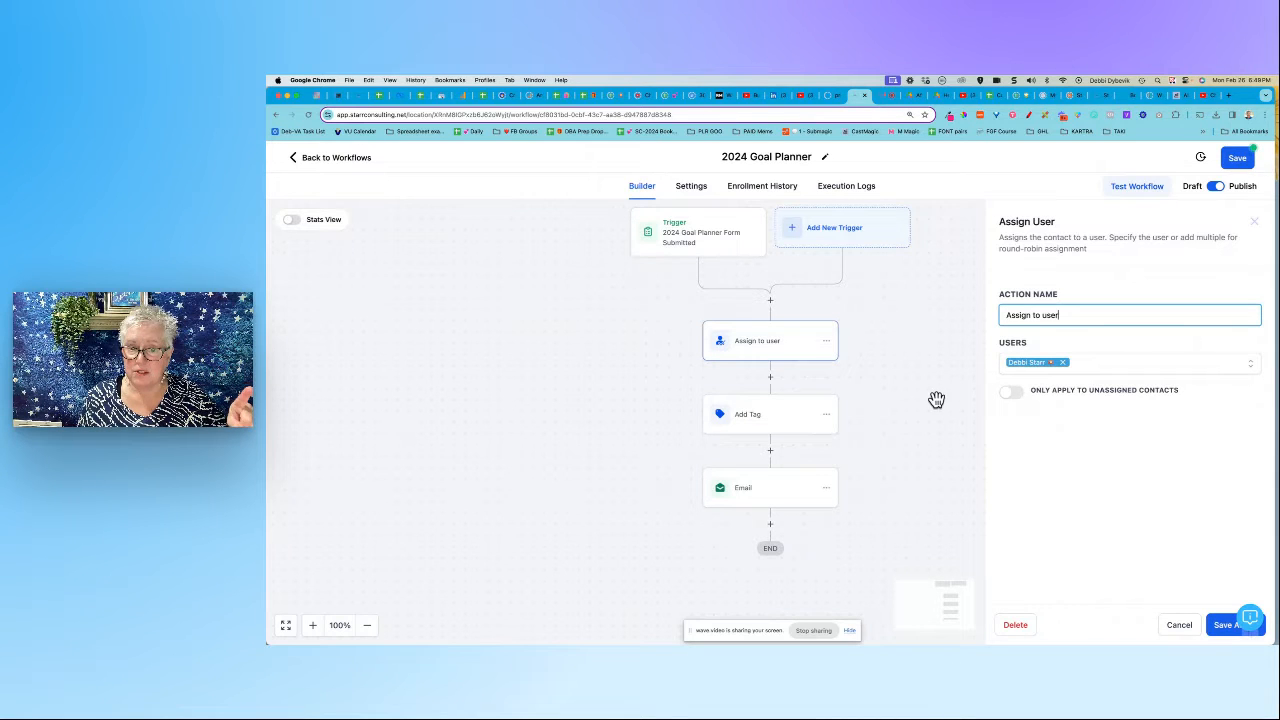
pyautogui.click(1218, 628)
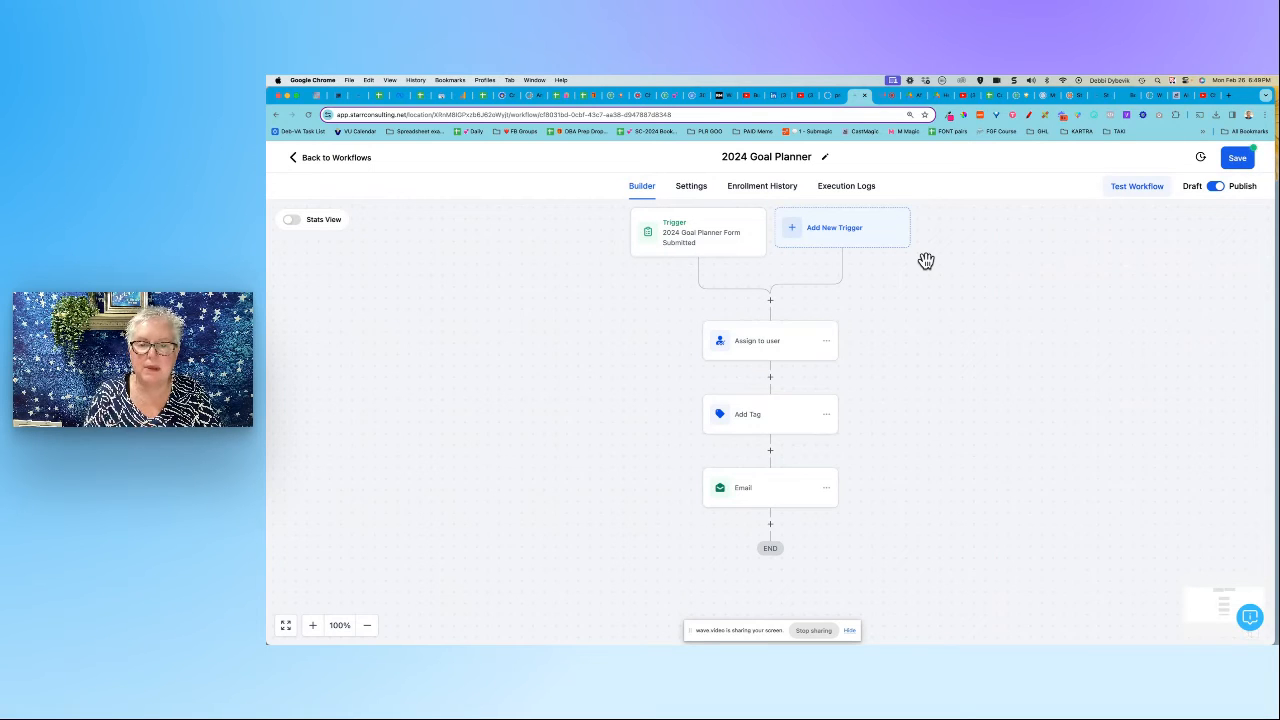
# Look through the available tags in the Add Tag action, keep the selected tag, and save the action
pyautogui.click(776, 426)
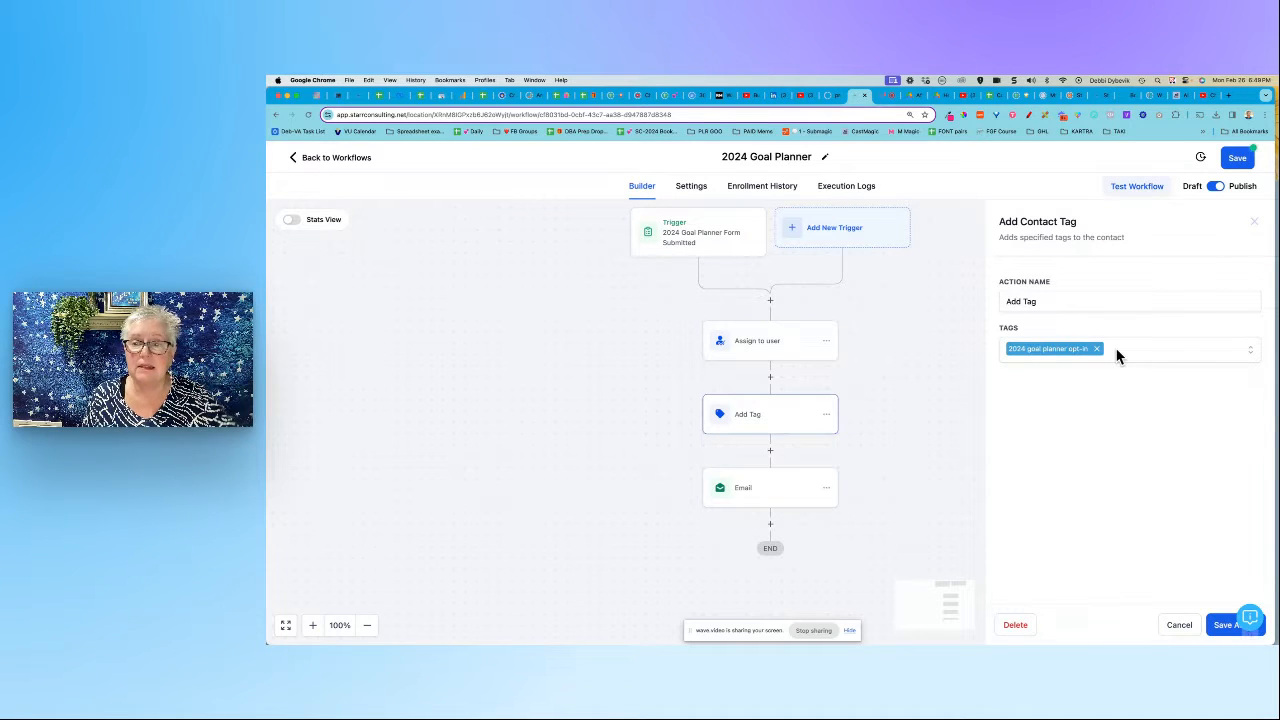
pyautogui.click(1207, 359)
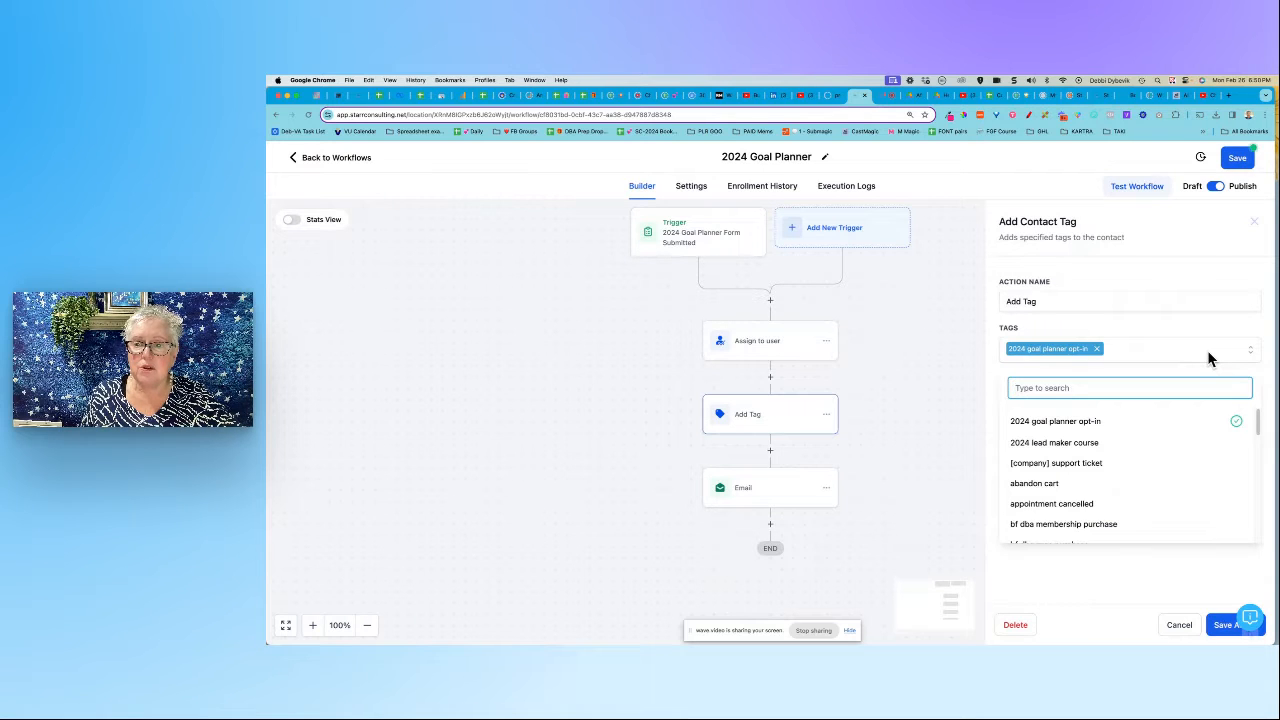
pyautogui.scroll(-5, 1137, 480)
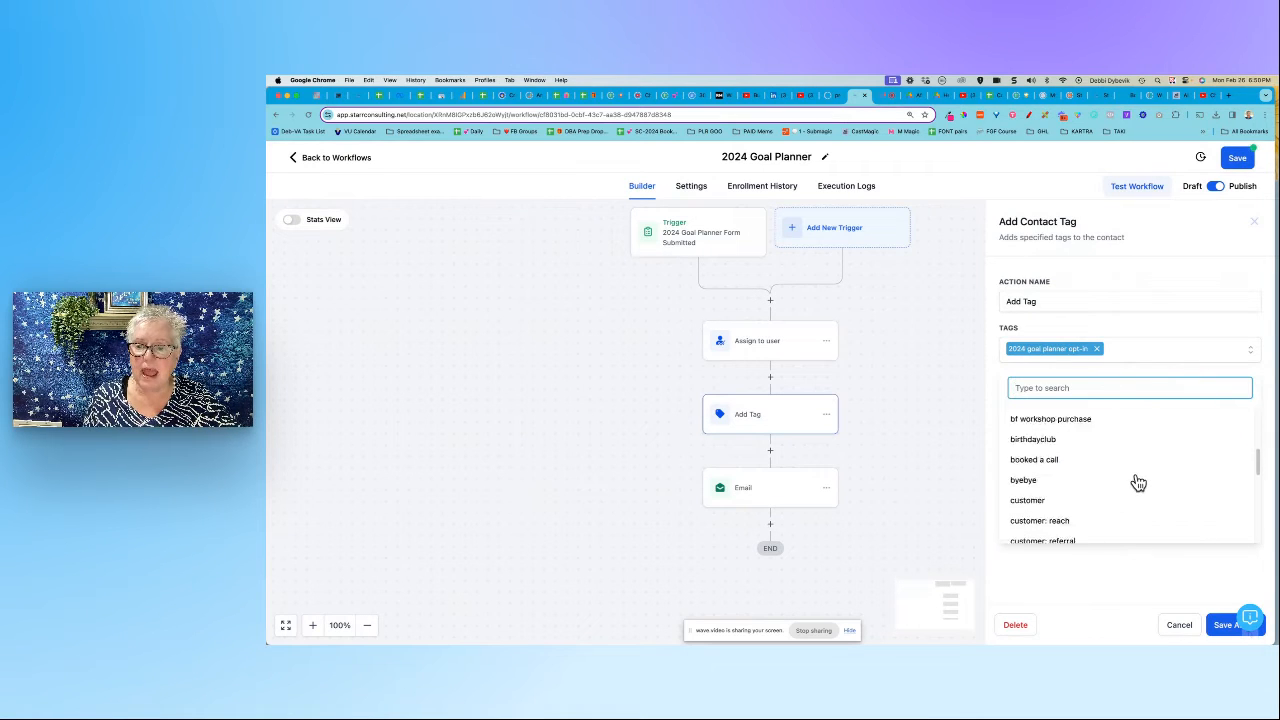
pyautogui.scroll(5, 1135, 480)
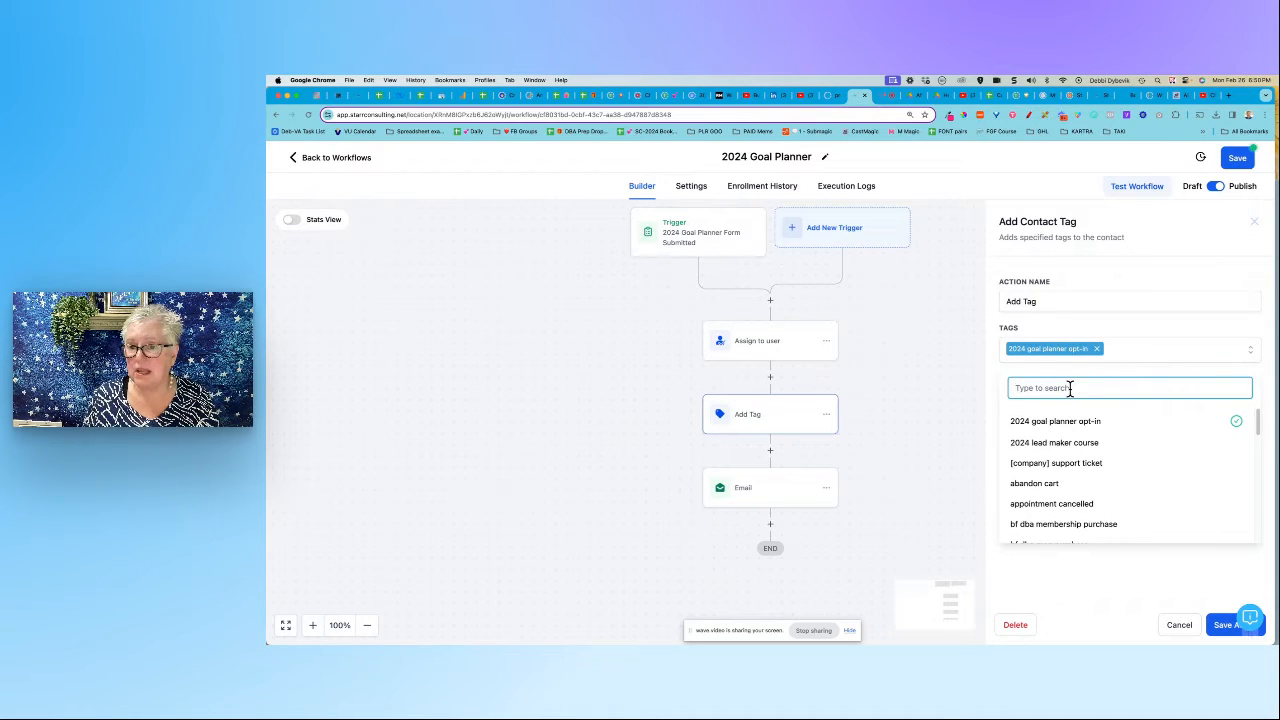
pyautogui.click(1133, 349)
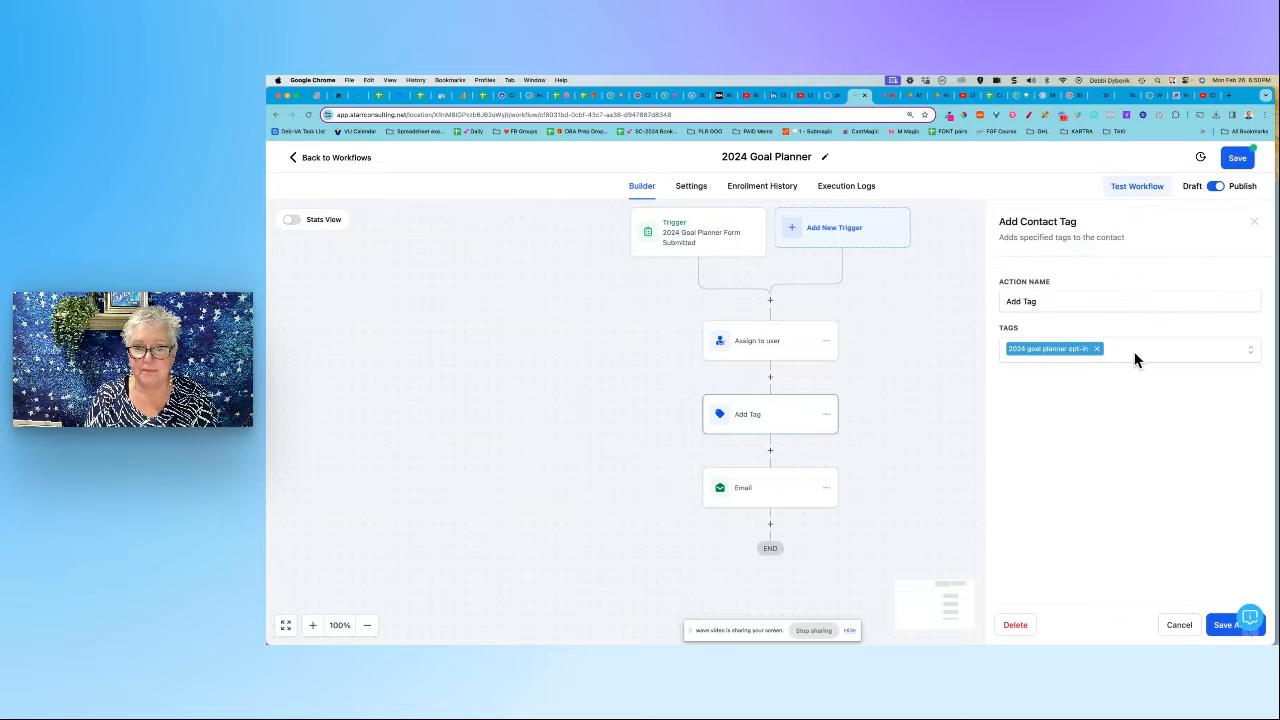
pyautogui.click(1224, 625)
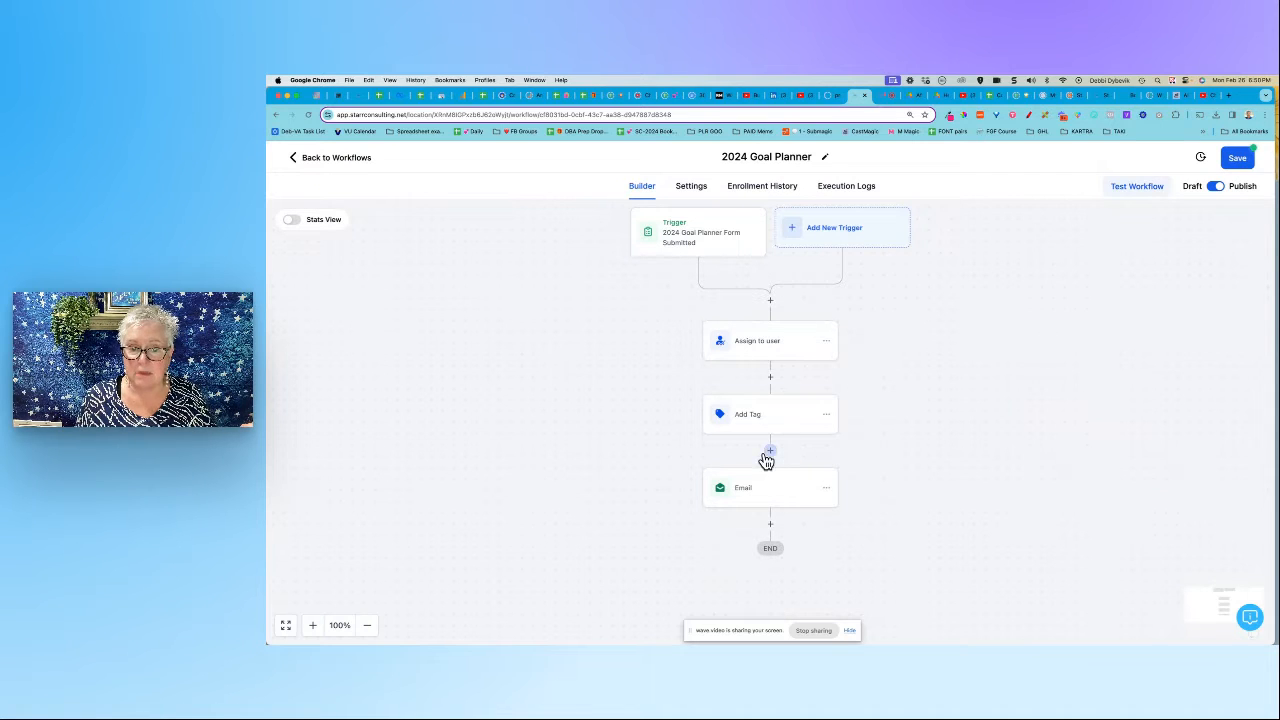
# Insert a Wait action between the Add Tag and Email actions
pyautogui.click(770, 451)
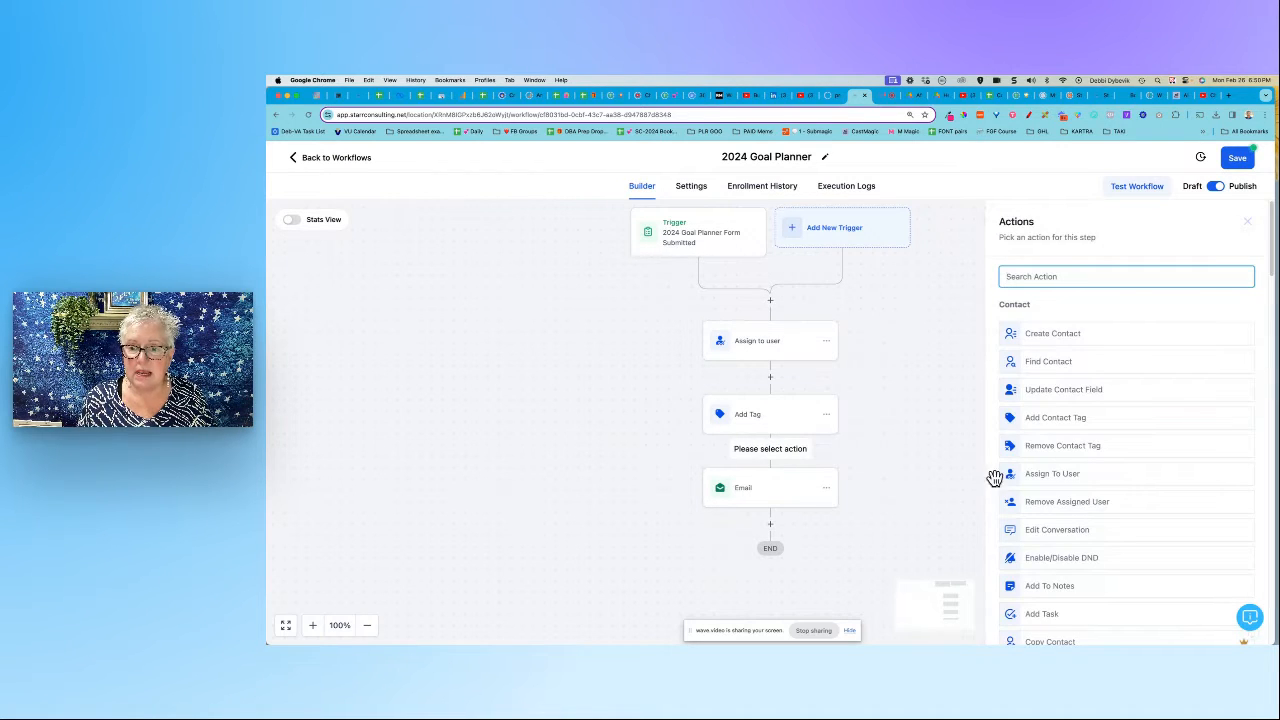
pyautogui.scroll(-1, 1160, 490)
pyautogui.scroll(-5, 1160, 490)
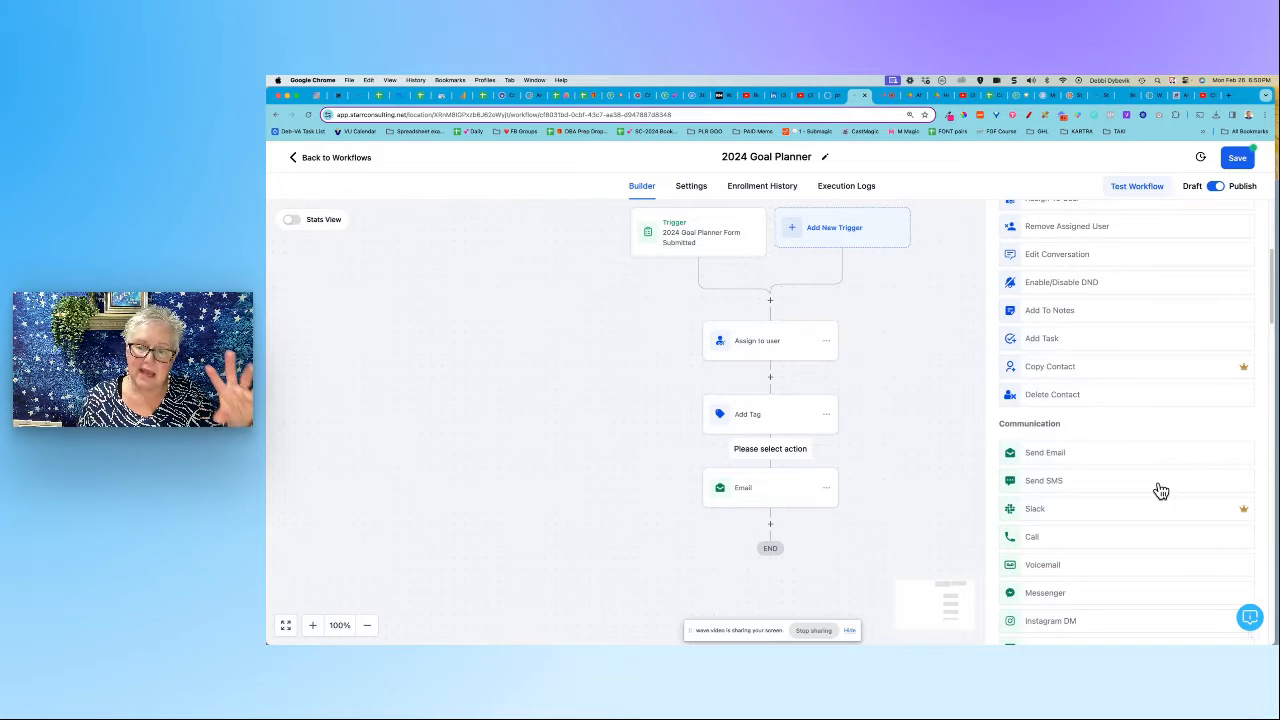
pyautogui.scroll(-1, 1160, 490)
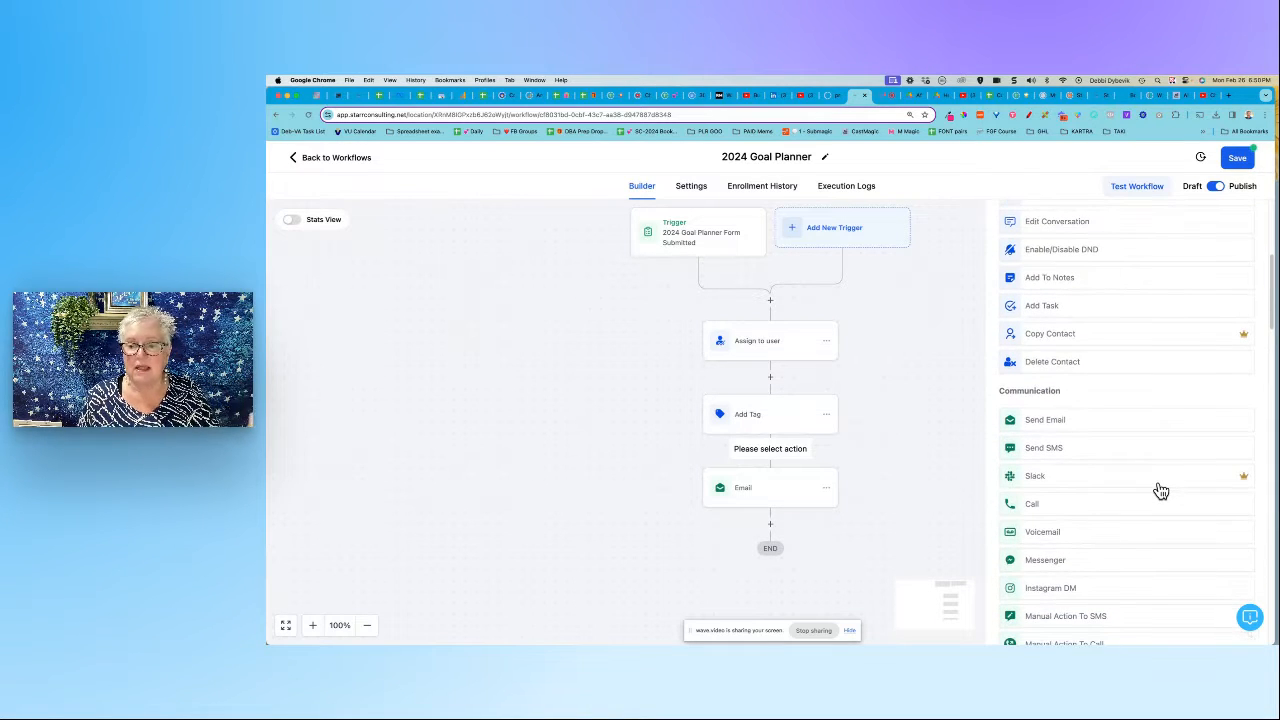
pyautogui.scroll(-5, 1160, 490)
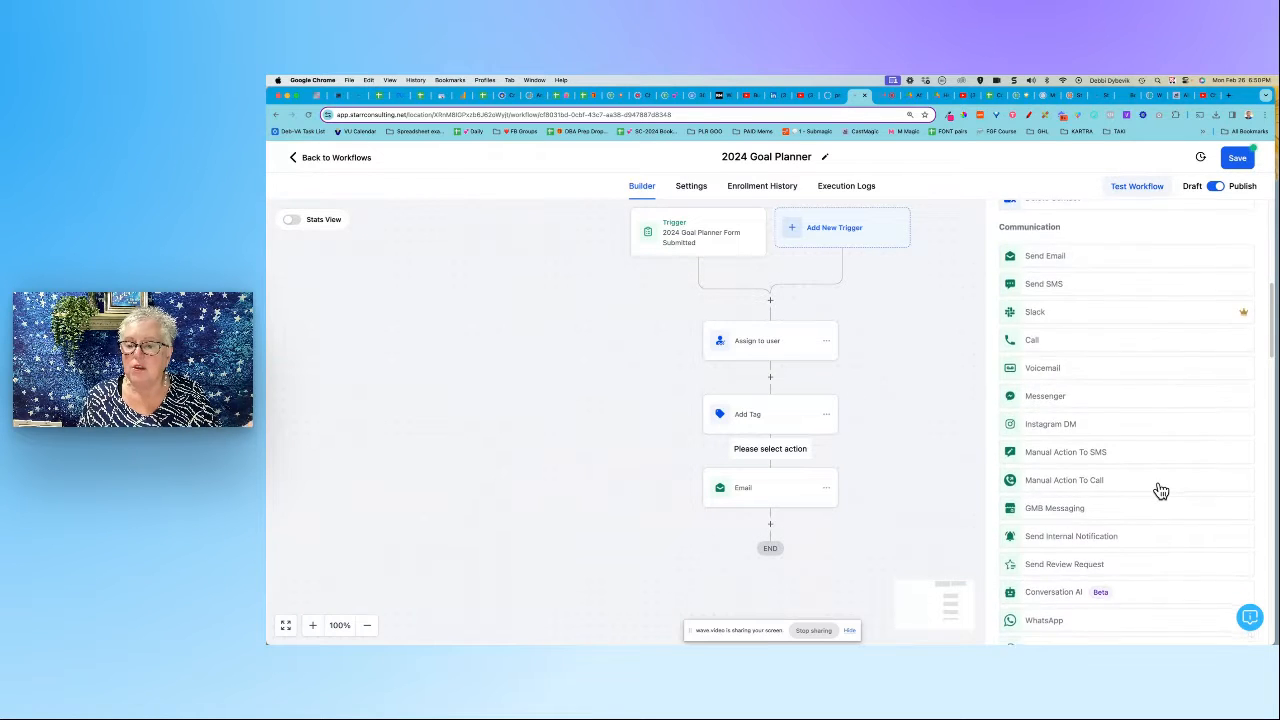
pyautogui.scroll(-10, 1160, 490)
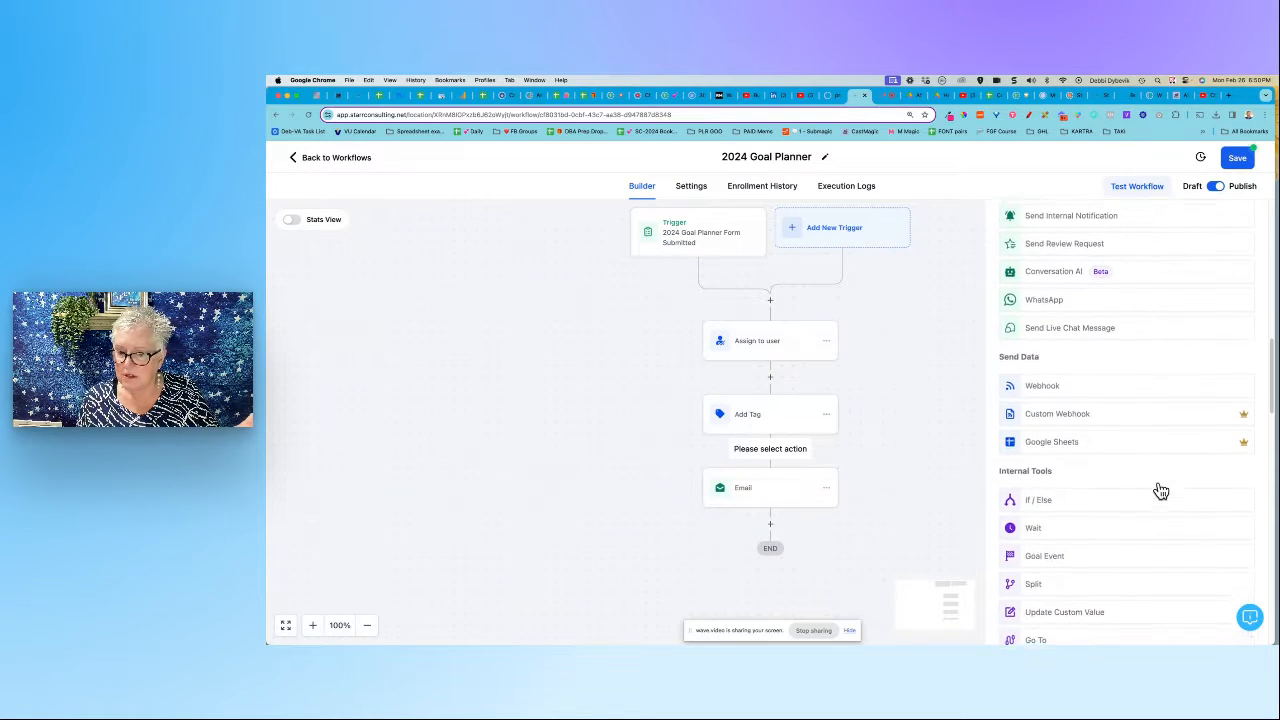
pyautogui.click(1040, 527)
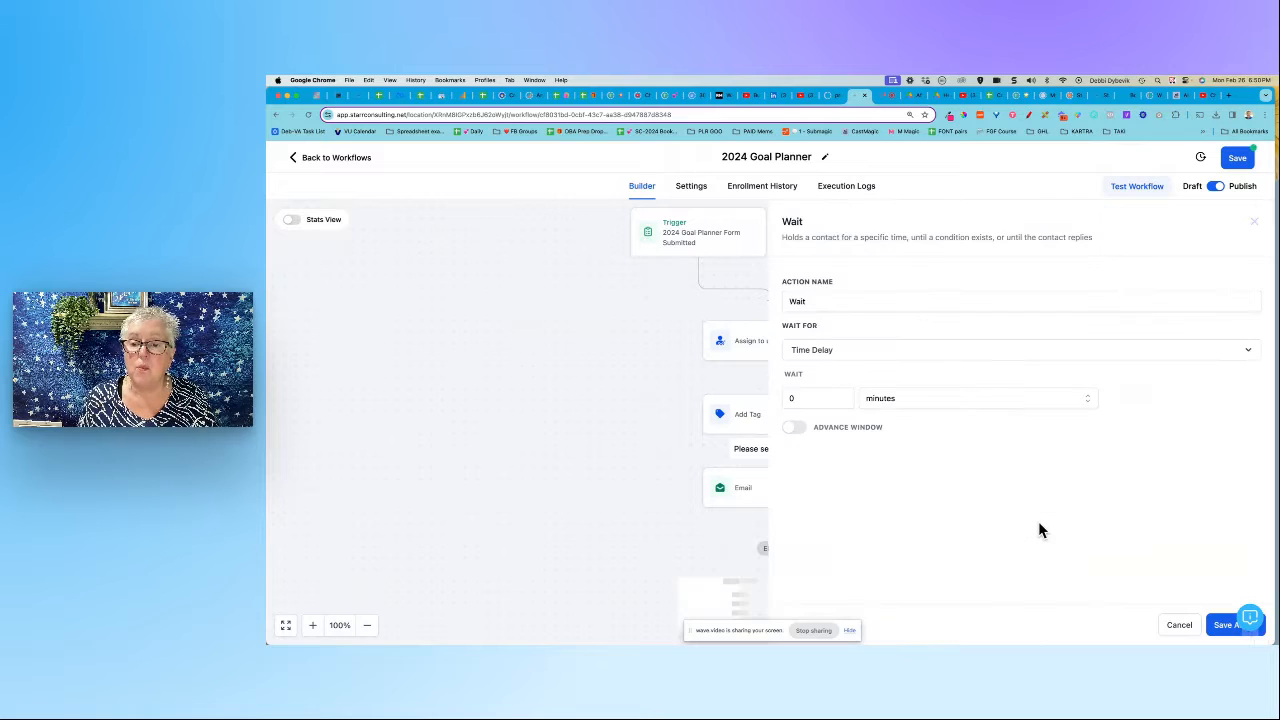
# Name the wait action "5 Minute Wait" and set its time delay to 5 minutes
pyautogui.click(790, 302)
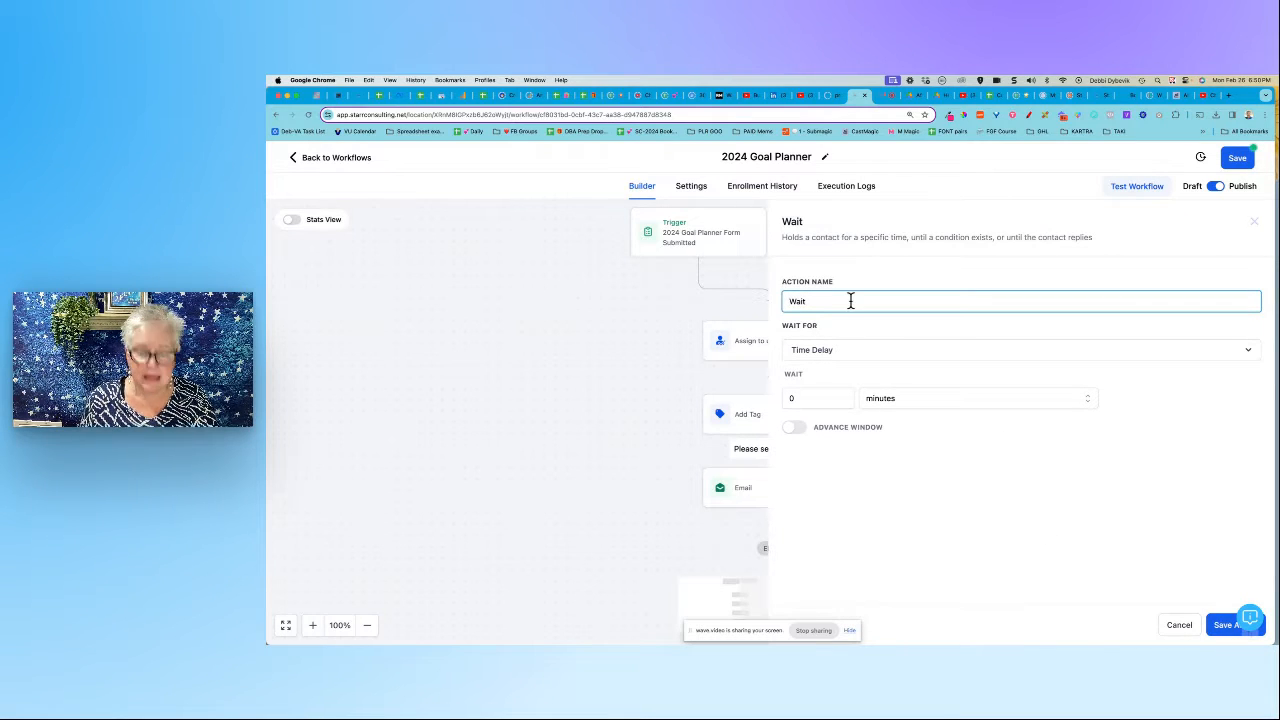
pyautogui.write('5 Minu')
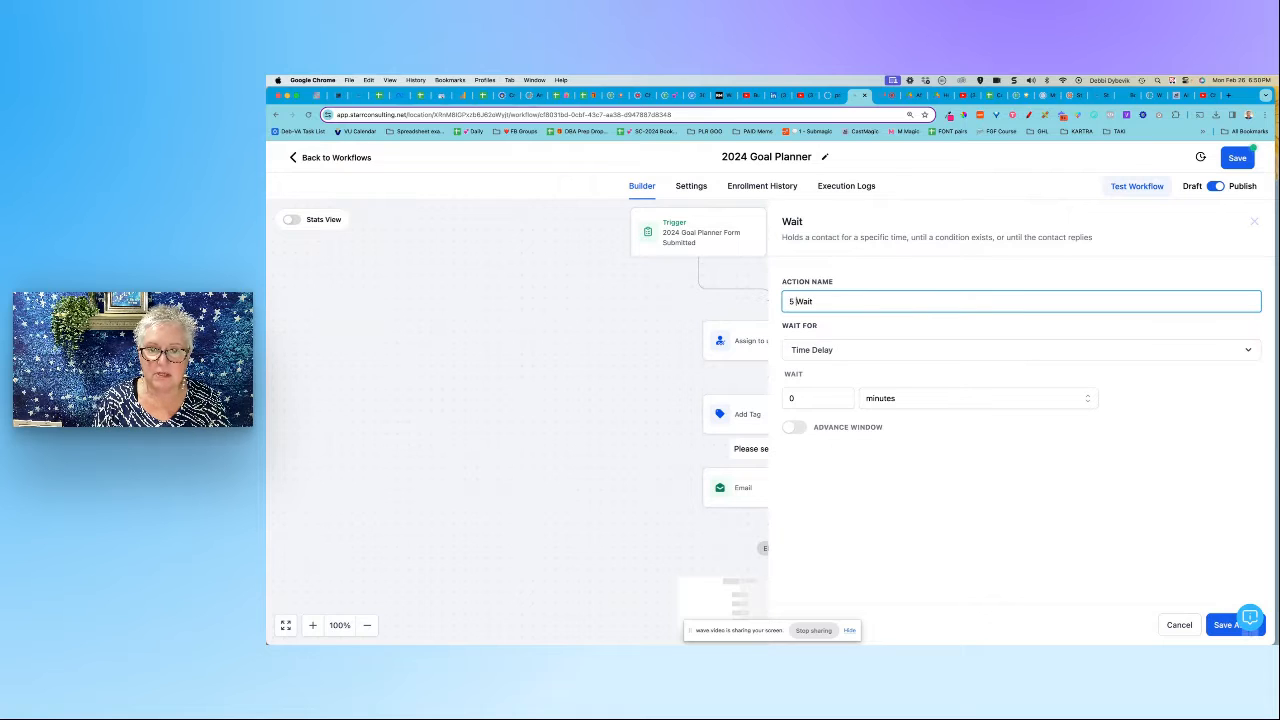
pyautogui.write('te')
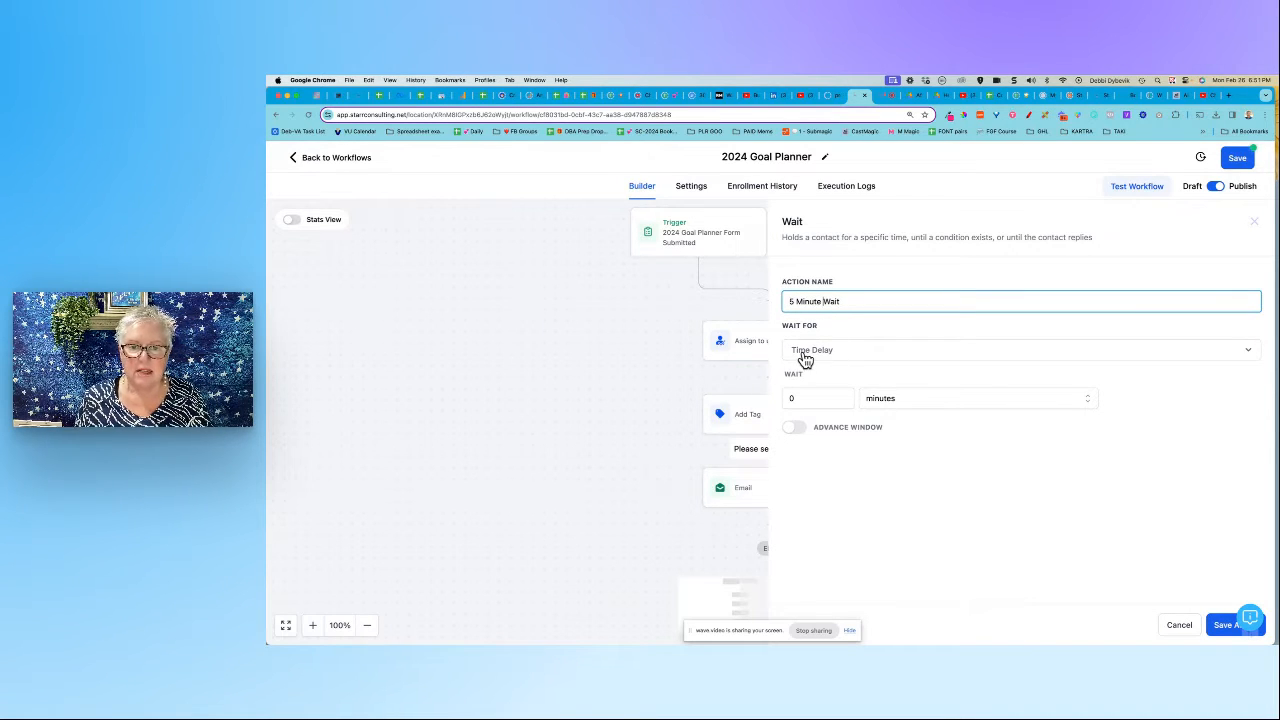
pyautogui.click(849, 358)
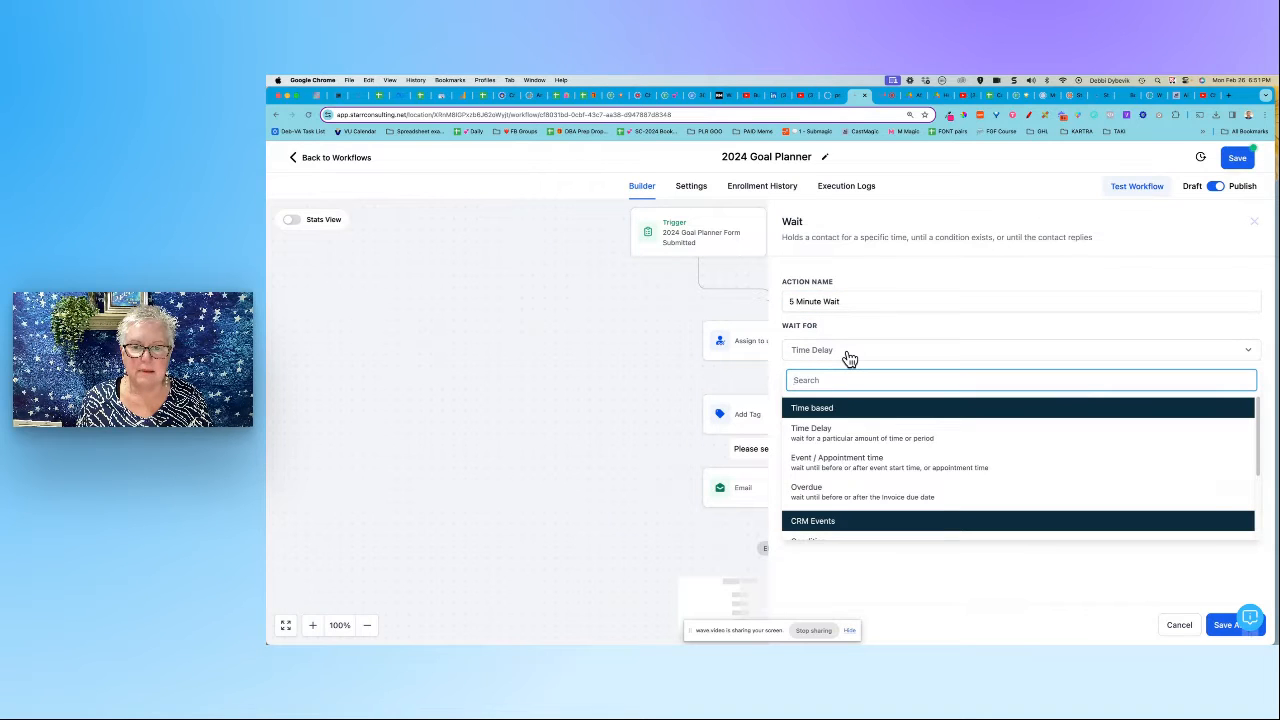
pyautogui.click(849, 358)
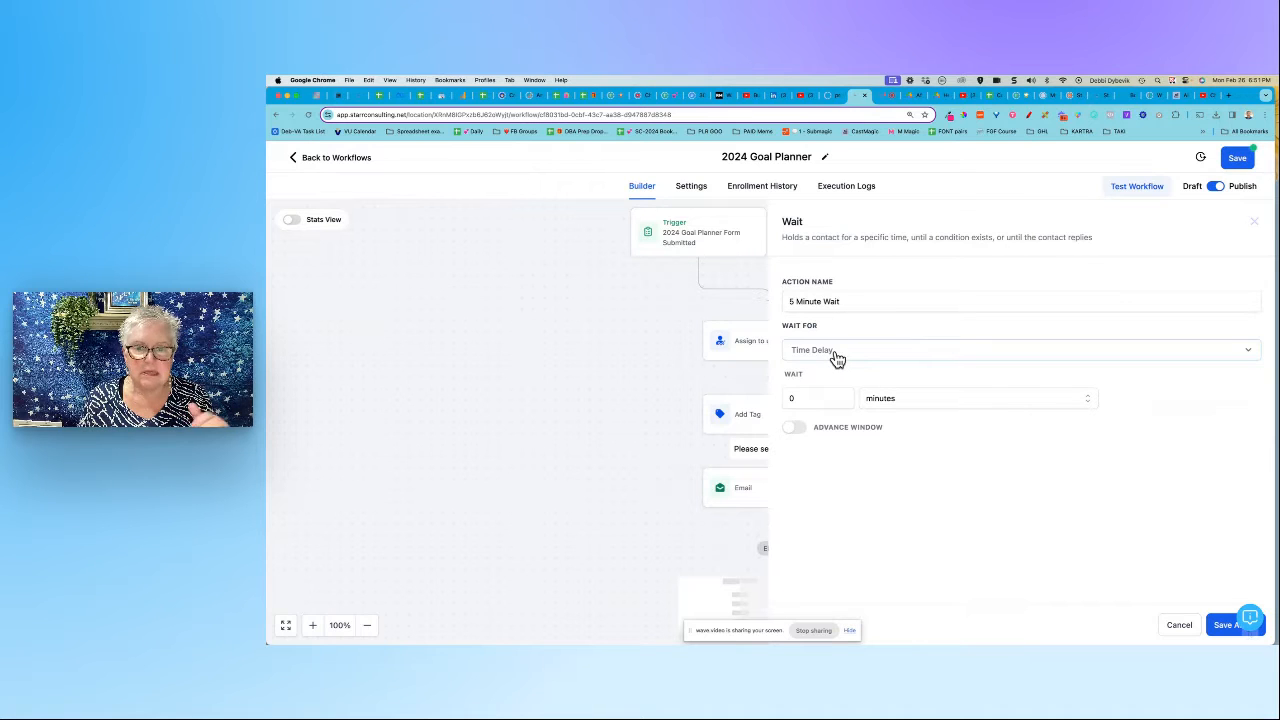
pyautogui.click(801, 397)
pyautogui.press('BackSpace')
pyautogui.write('5')
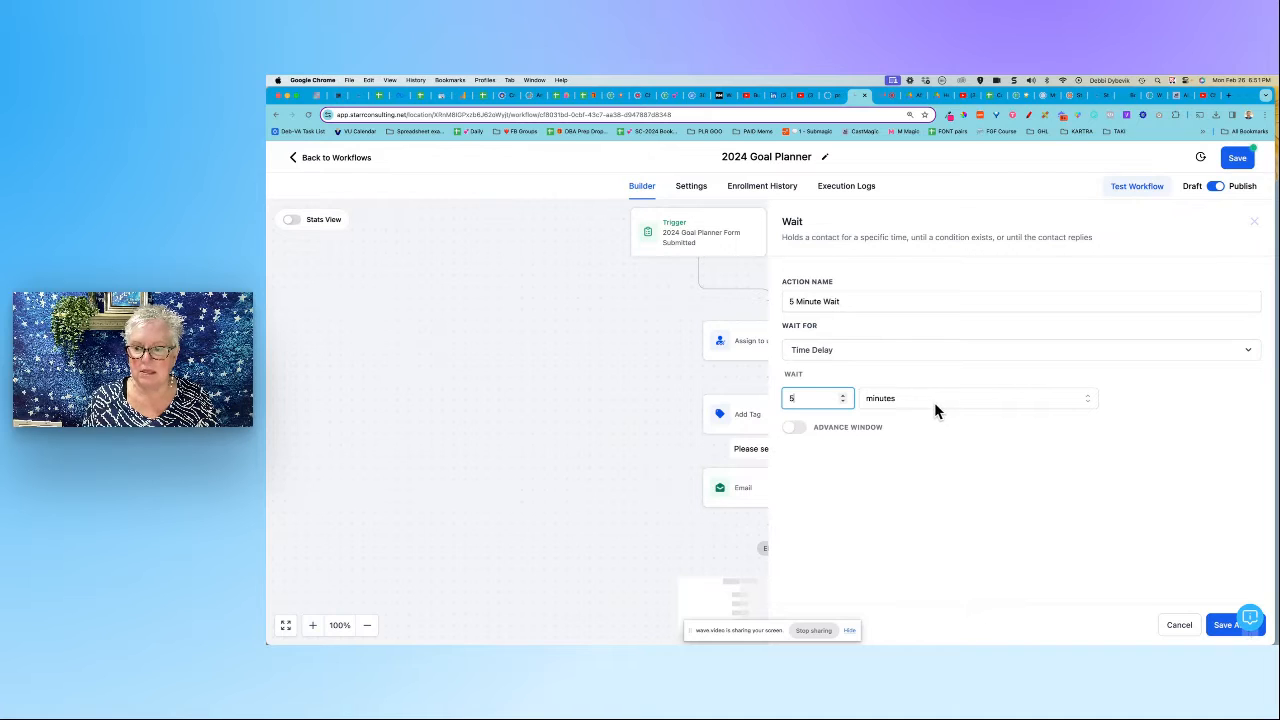
# Save the wait action and check its place between the Add Tag and Email actions
pyautogui.click(1223, 625)
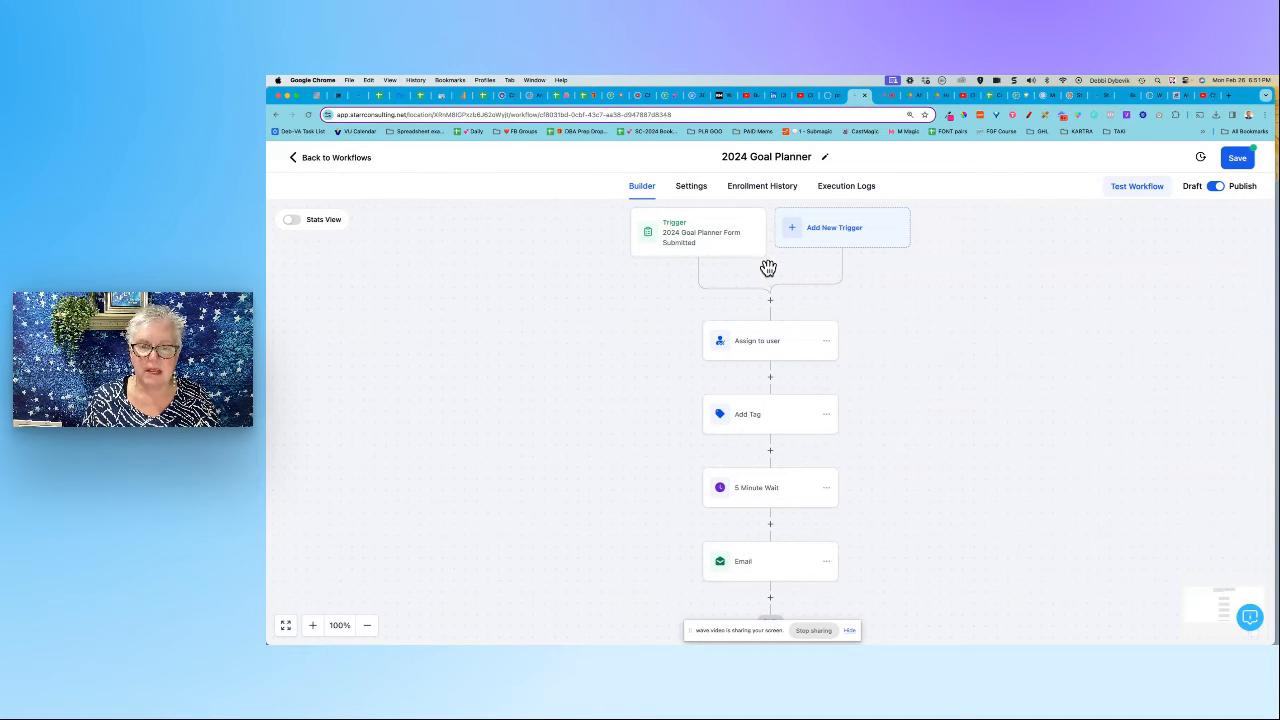
pyautogui.scroll(1, 875, 337)
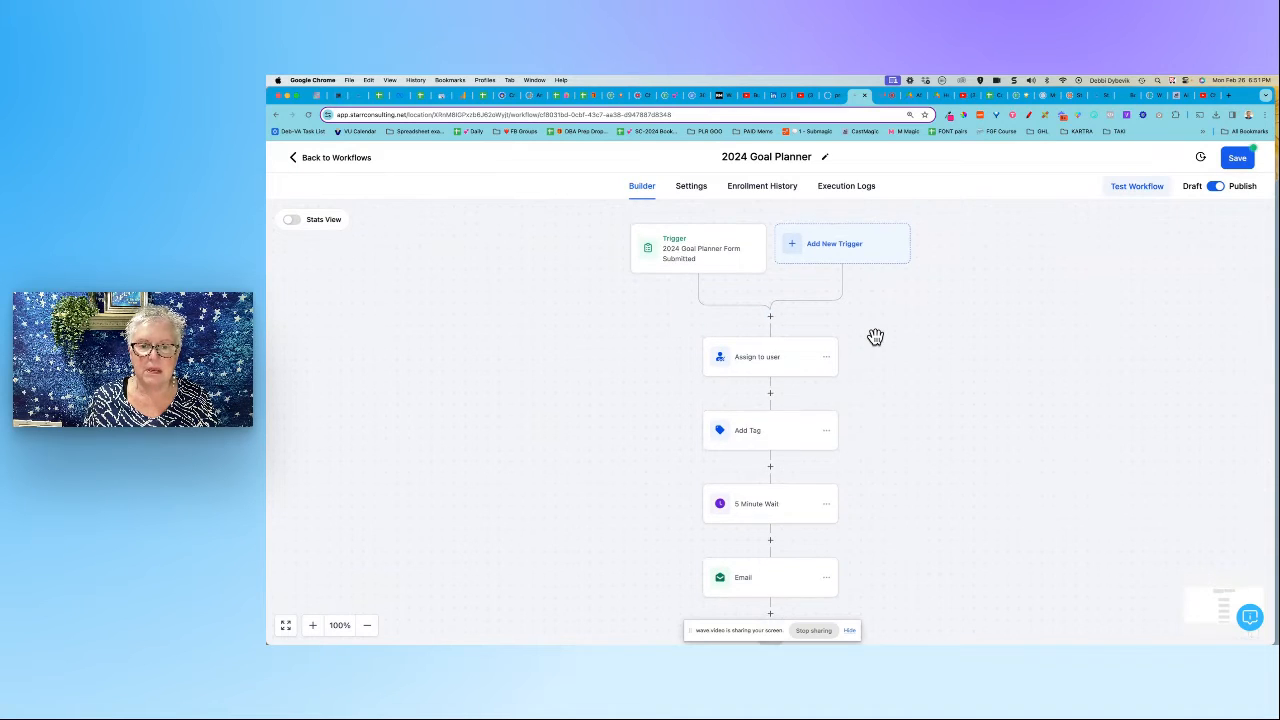
pyautogui.scroll(-5, 875, 337)
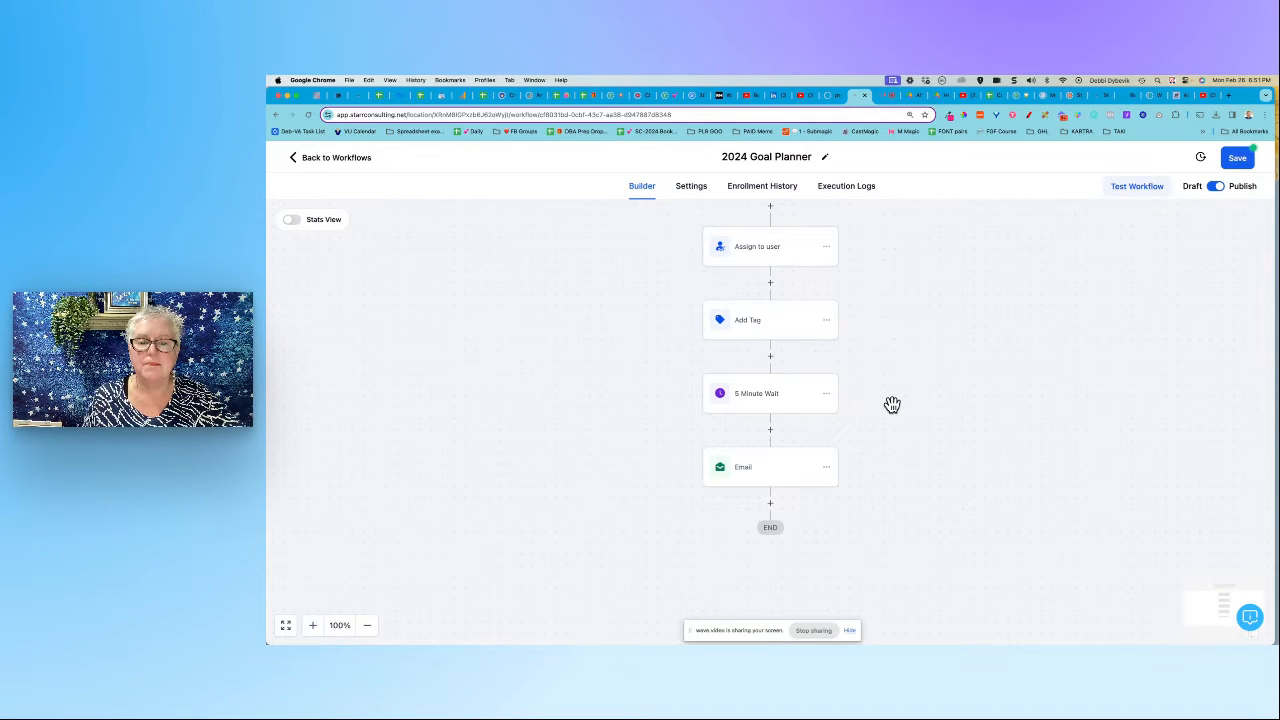
# Rename the Email action as "Email to deliver their free opt-in"
pyautogui.click(772, 472)
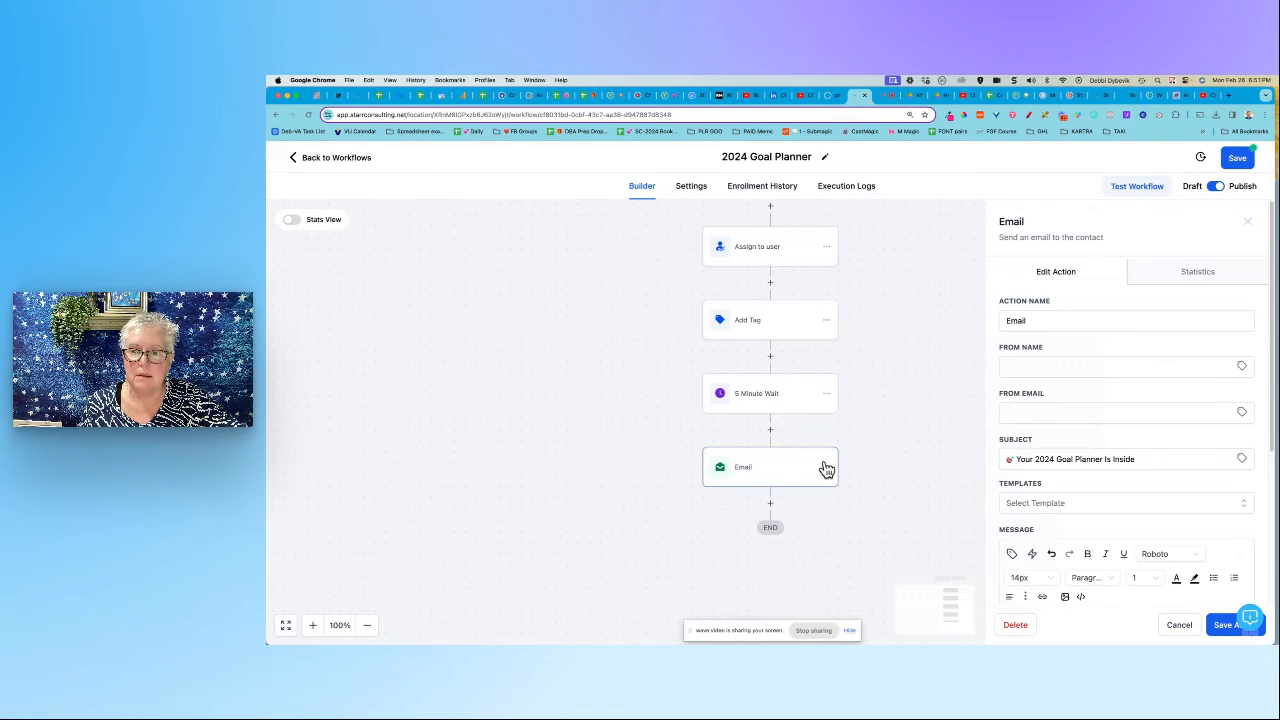
pyautogui.click(1004, 319)
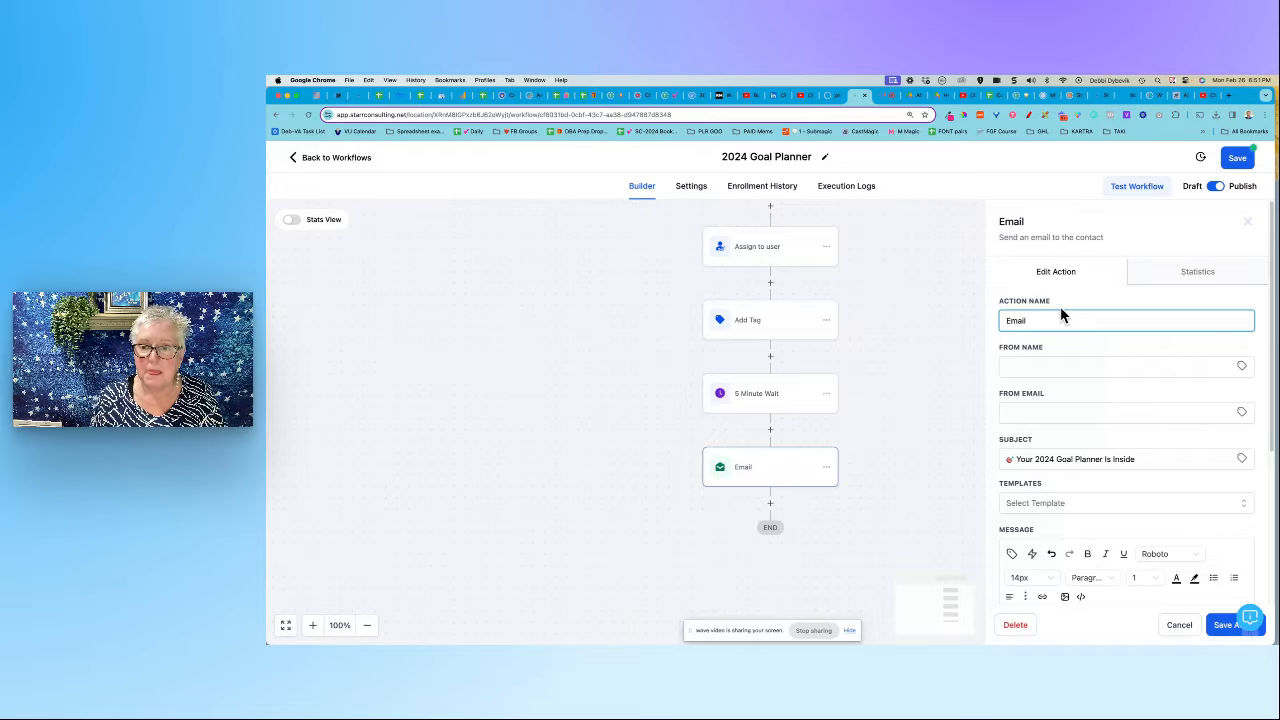
pyautogui.write('to')
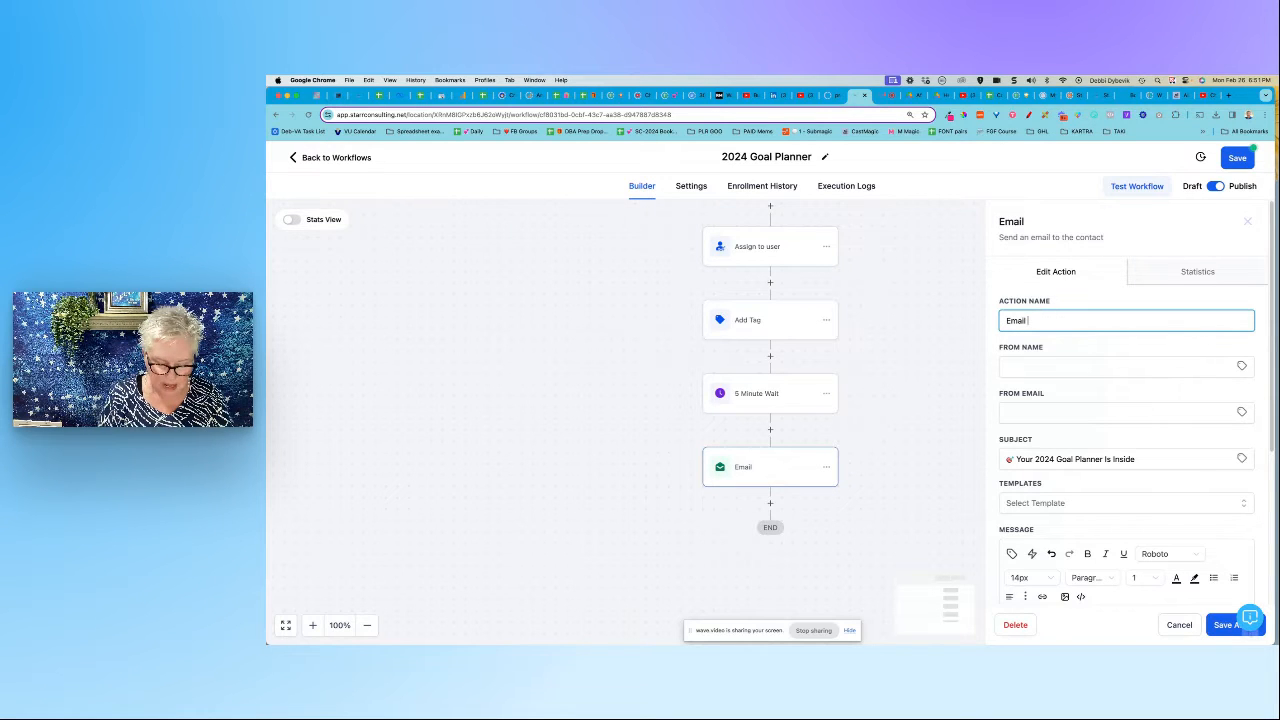
pyautogui.write(' deliver')
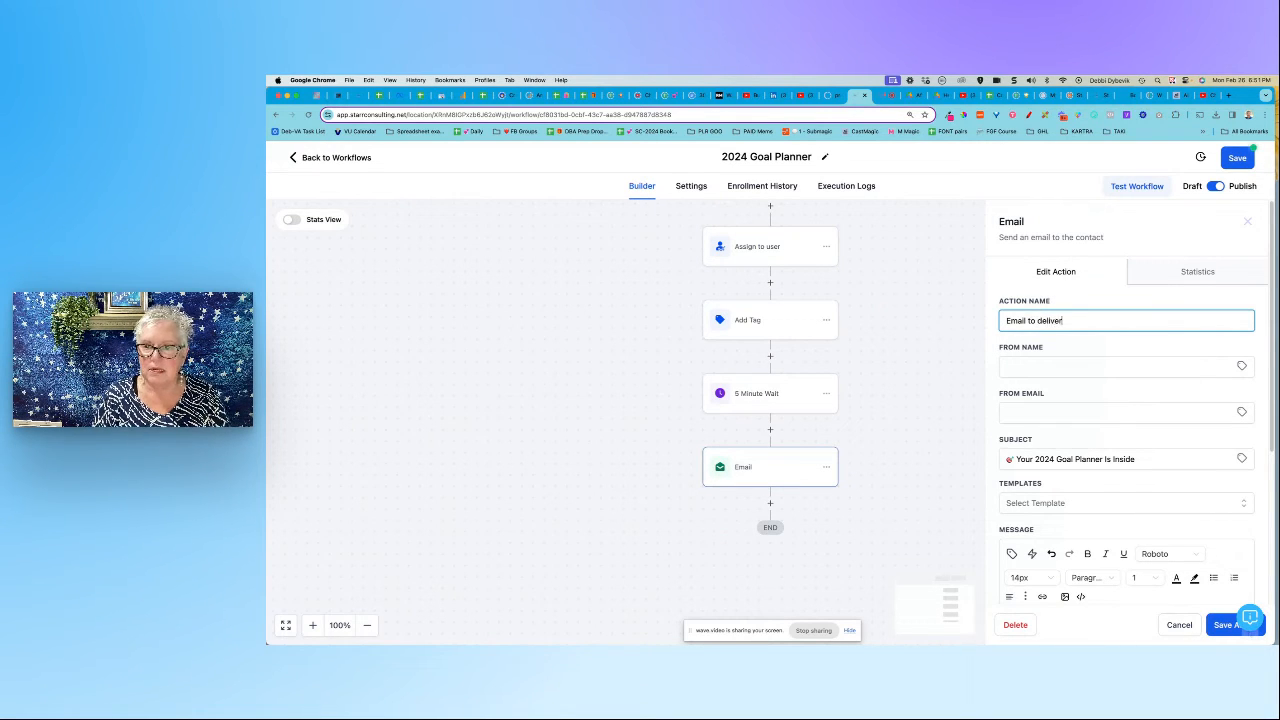
pyautogui.write(' their fre')
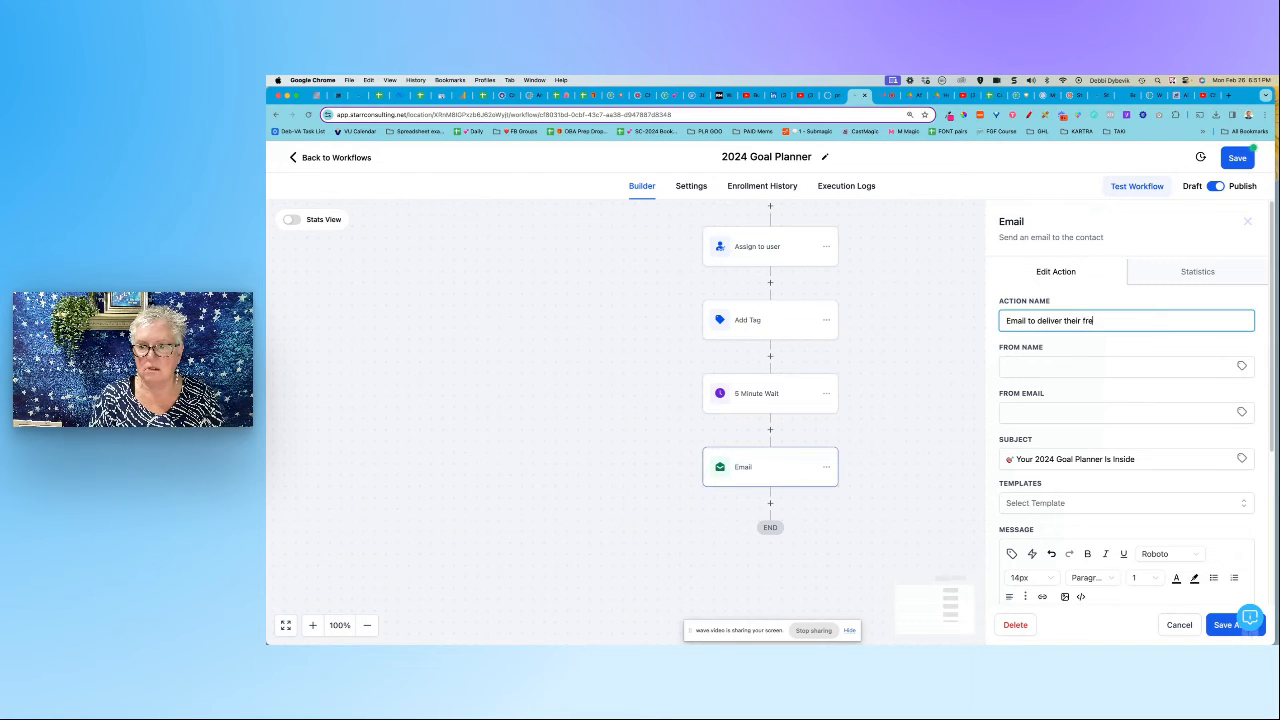
pyautogui.write('e opt-')
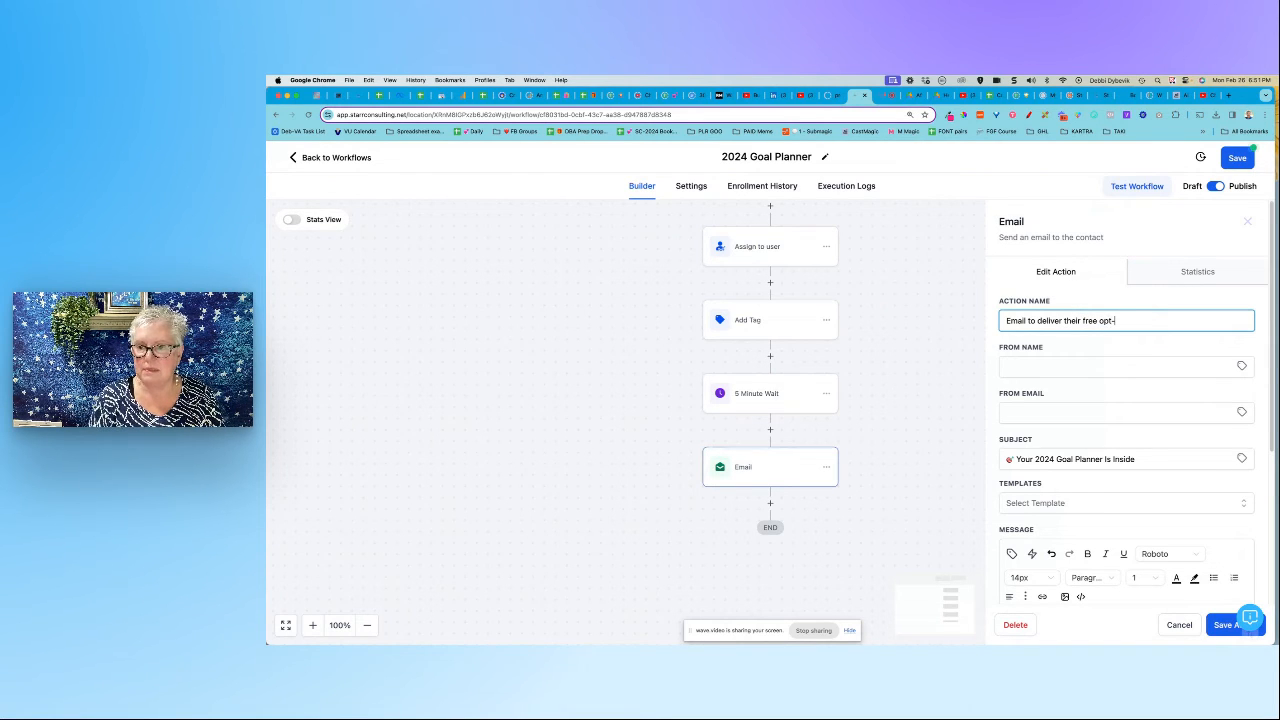
pyautogui.write('in')
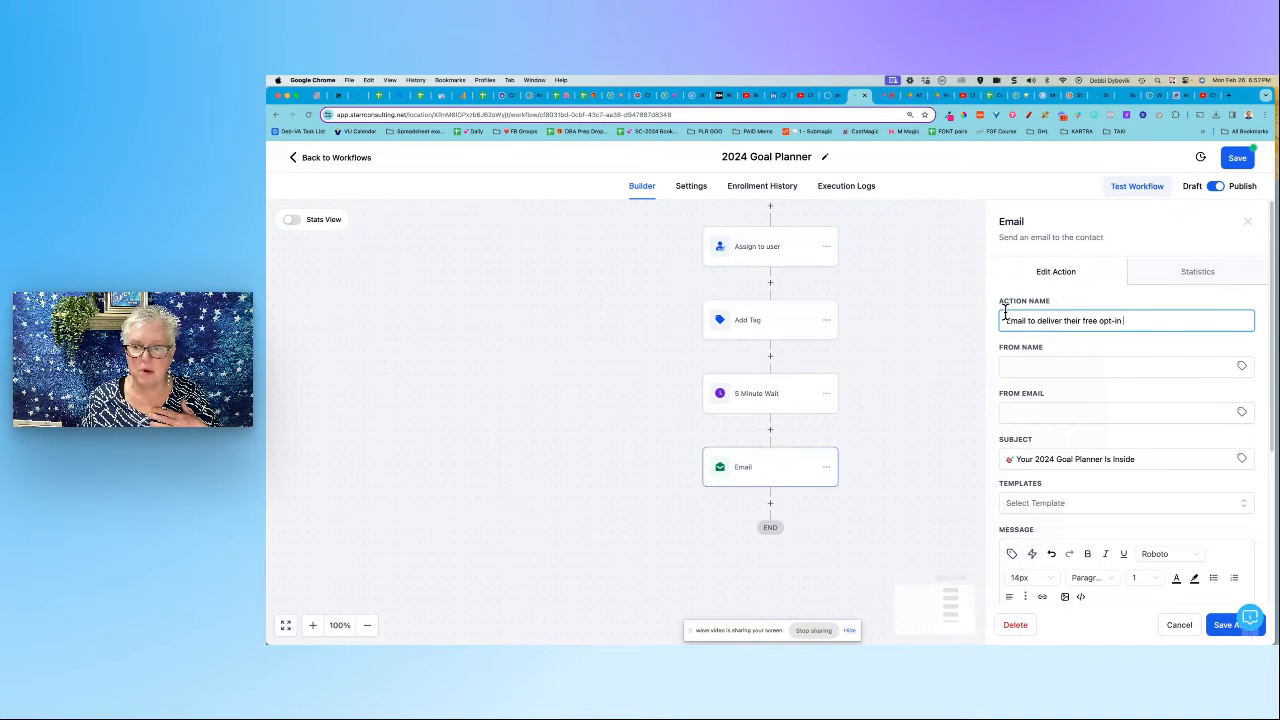
# Review the email's sender fields, subject and template option, and enlarge the message editor to read the full message
pyautogui.click(1039, 368)
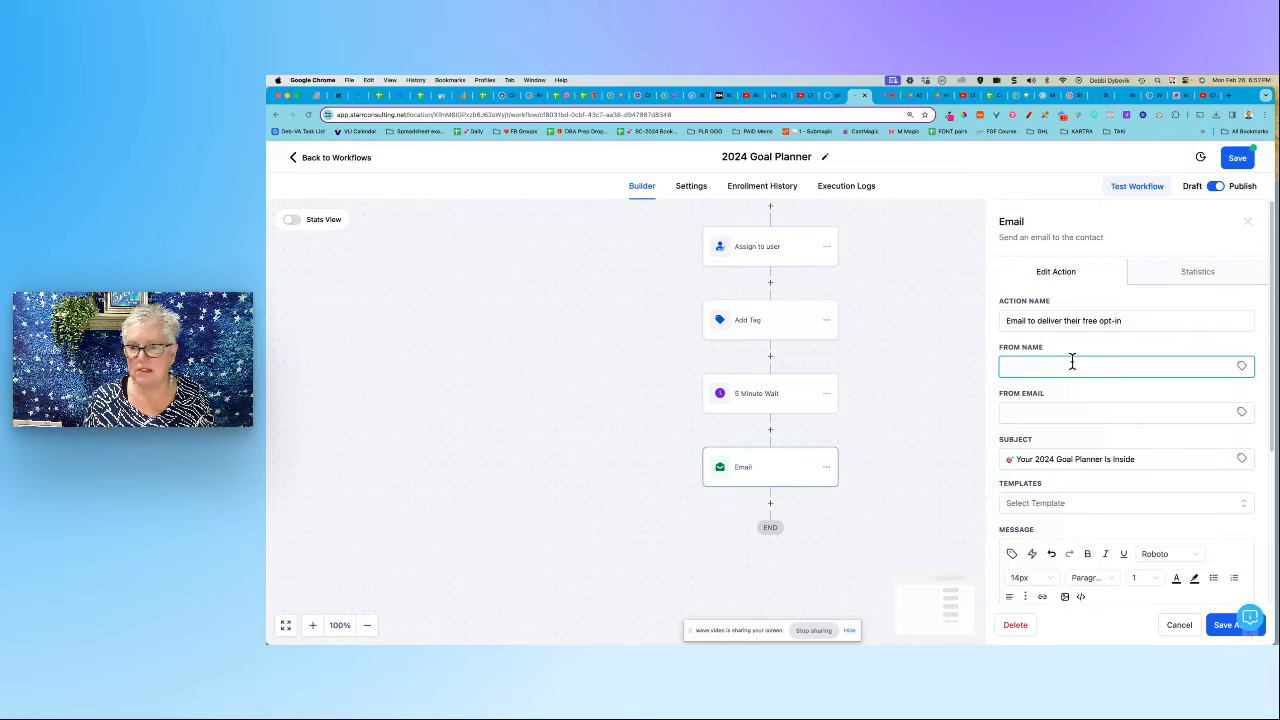
pyautogui.click(1043, 414)
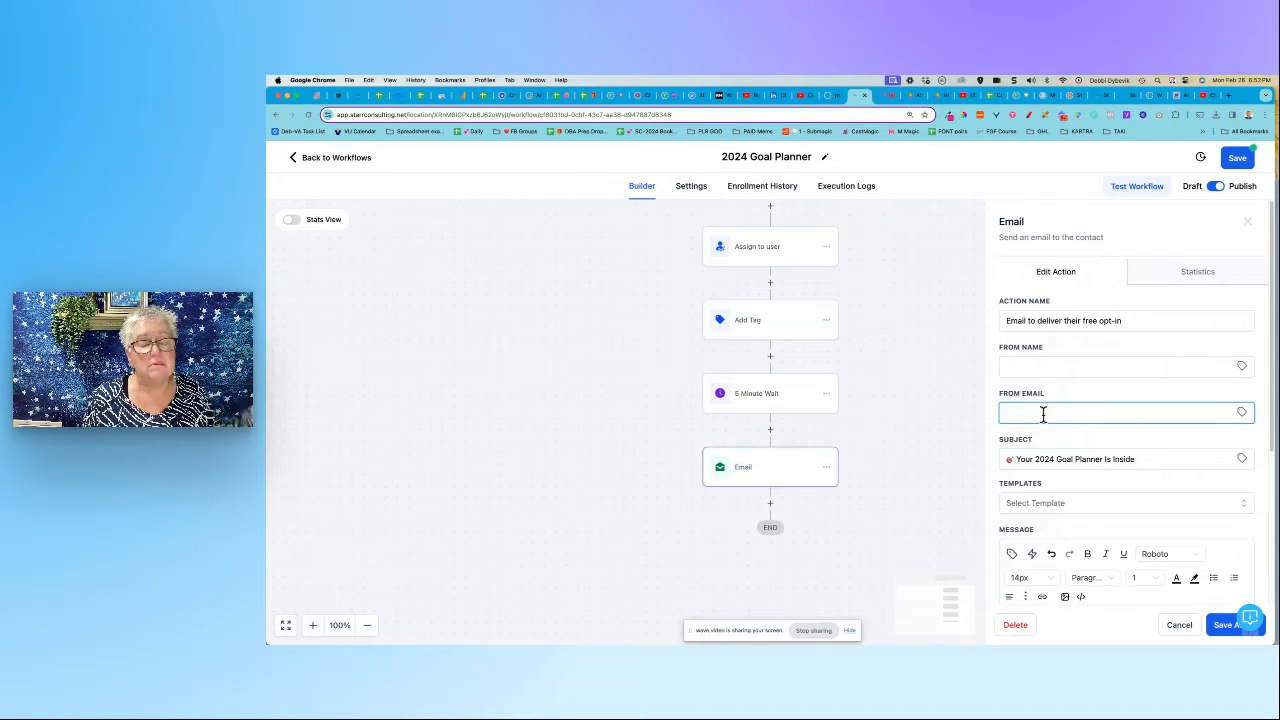
pyautogui.scroll(-2, 911, 426)
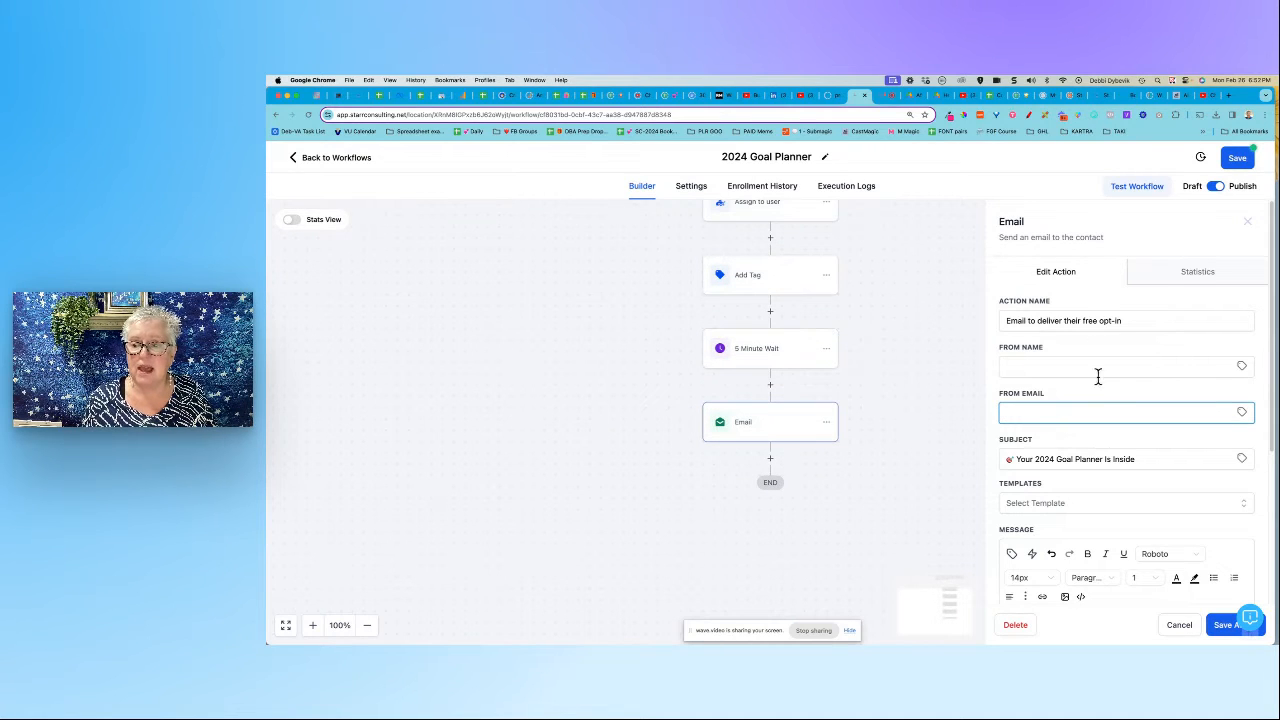
pyautogui.scroll(-1, 1104, 405)
pyautogui.scroll(-3, 1104, 400)
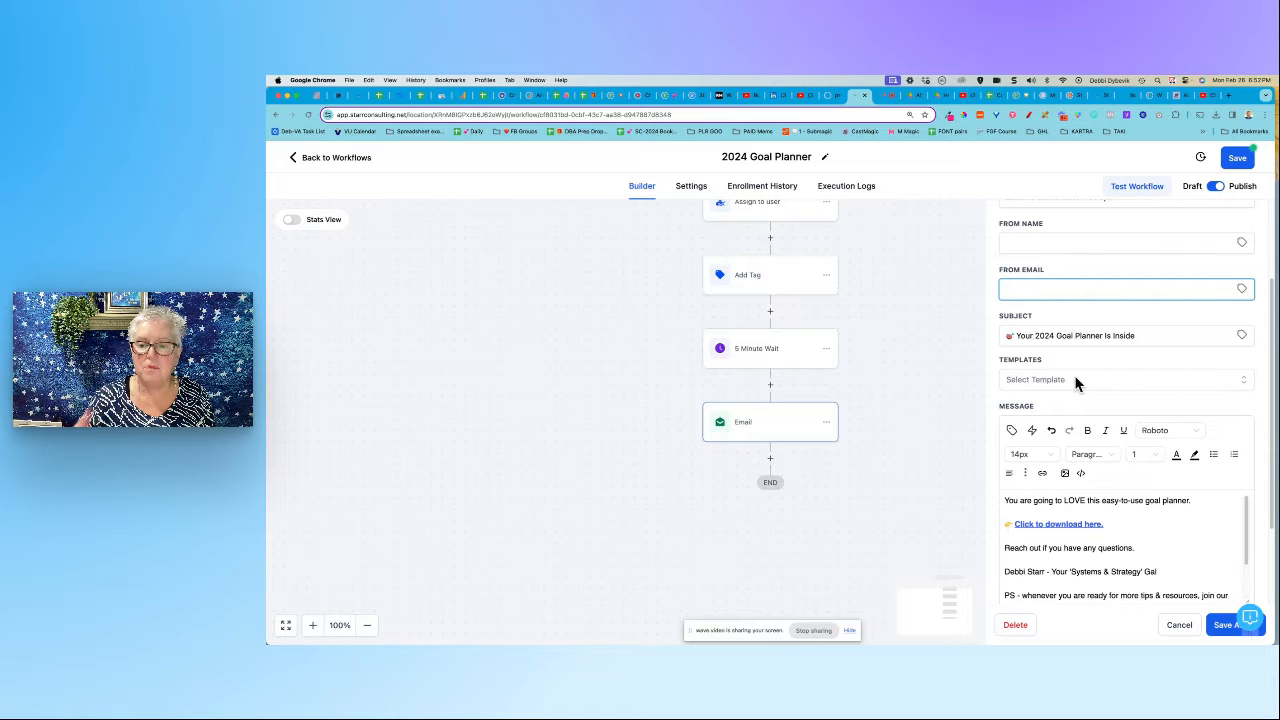
pyautogui.scroll(-3, 1076, 381)
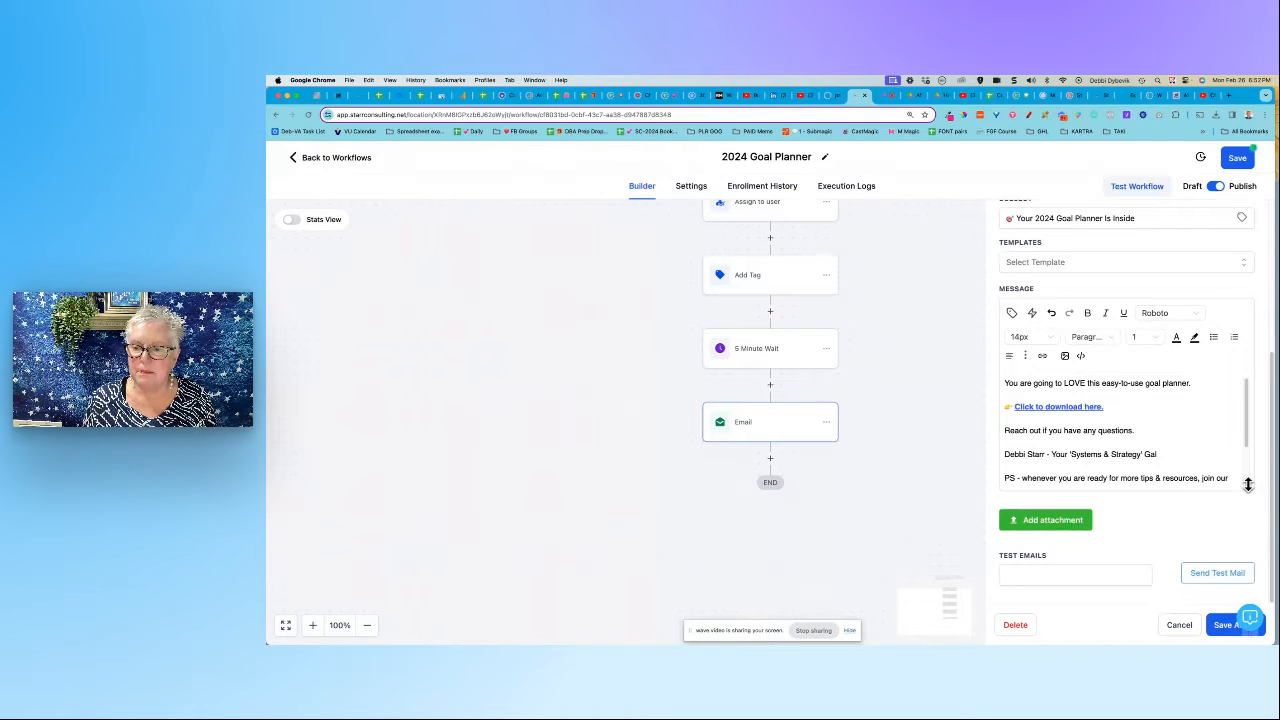
pyautogui.moveTo(1246, 487); pyautogui.dragTo(1245, 562)
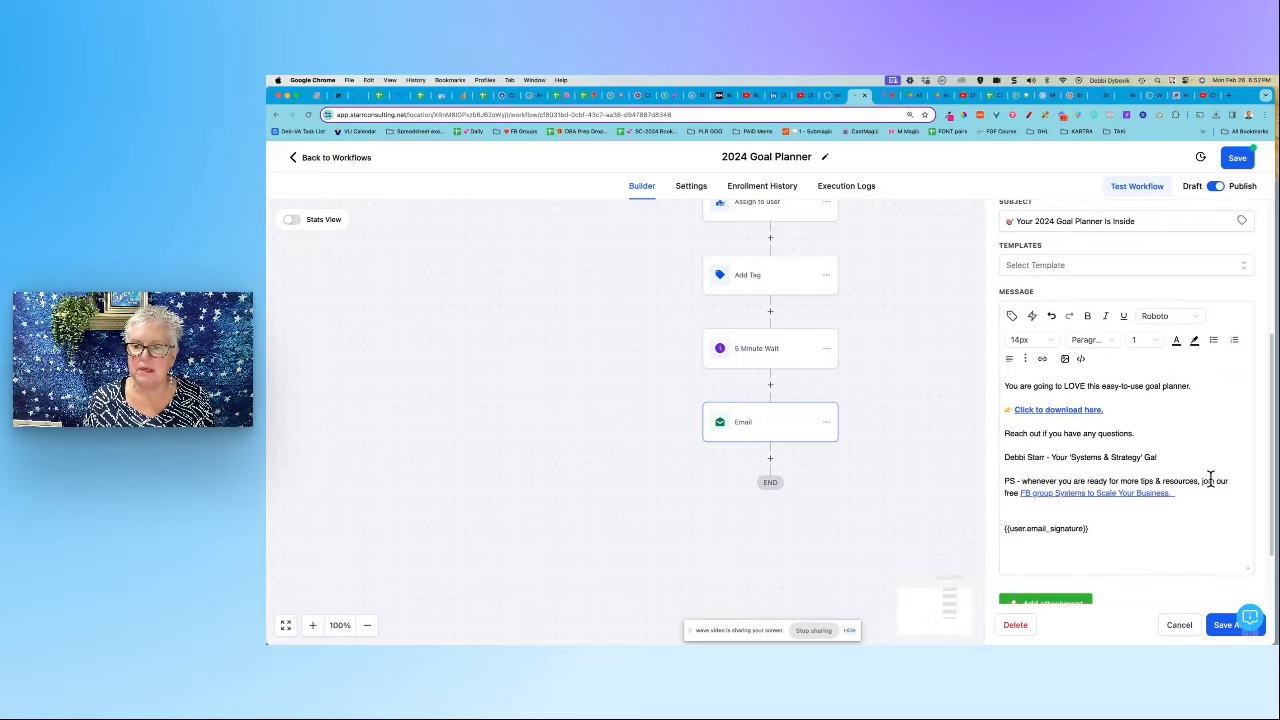
pyautogui.scroll(1, 1208, 480)
pyautogui.scroll(-3, 1208, 480)
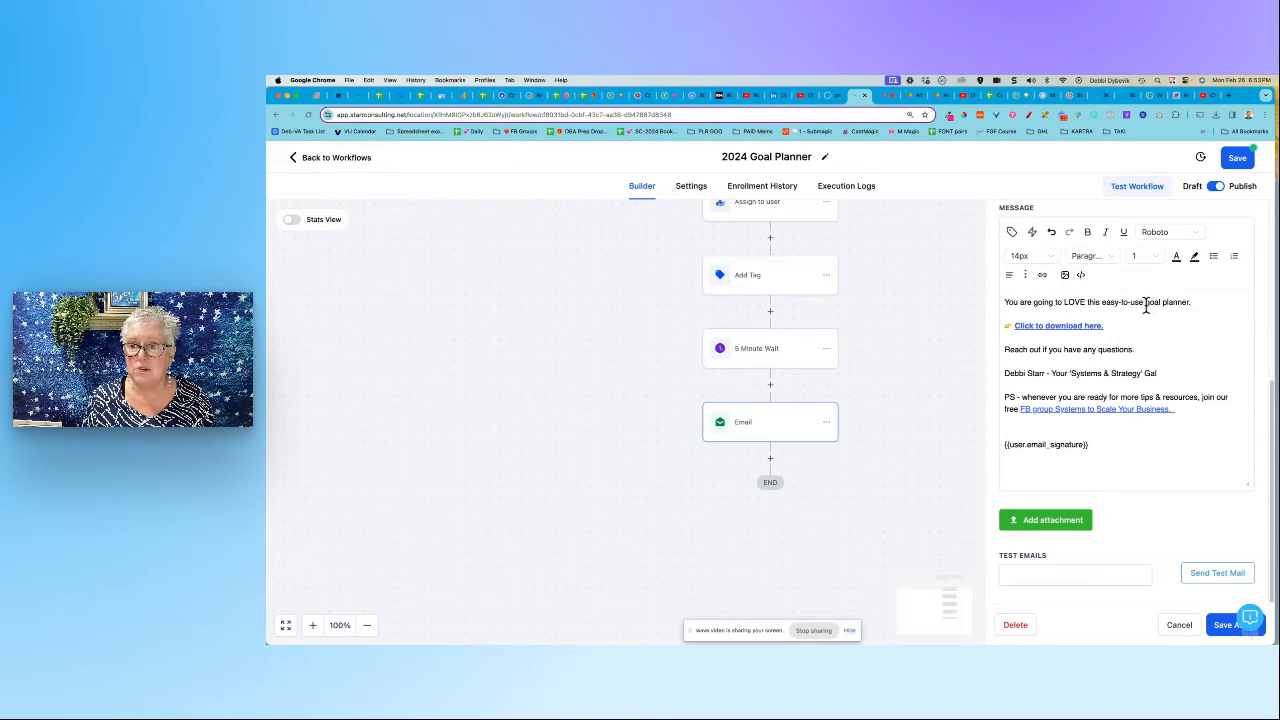
# Make the words "goal planner." bold in the first line of the email message
pyautogui.moveTo(1145, 302); pyautogui.dragTo(1210, 300)
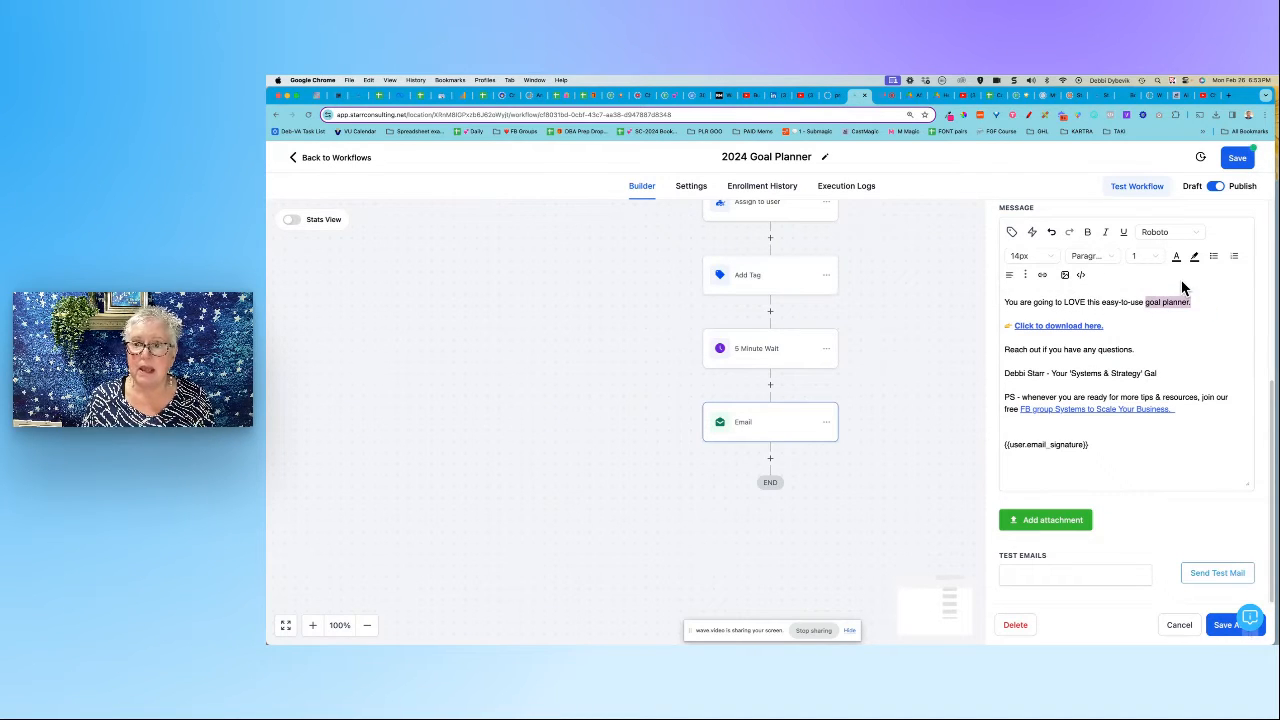
pyautogui.click(1087, 234)
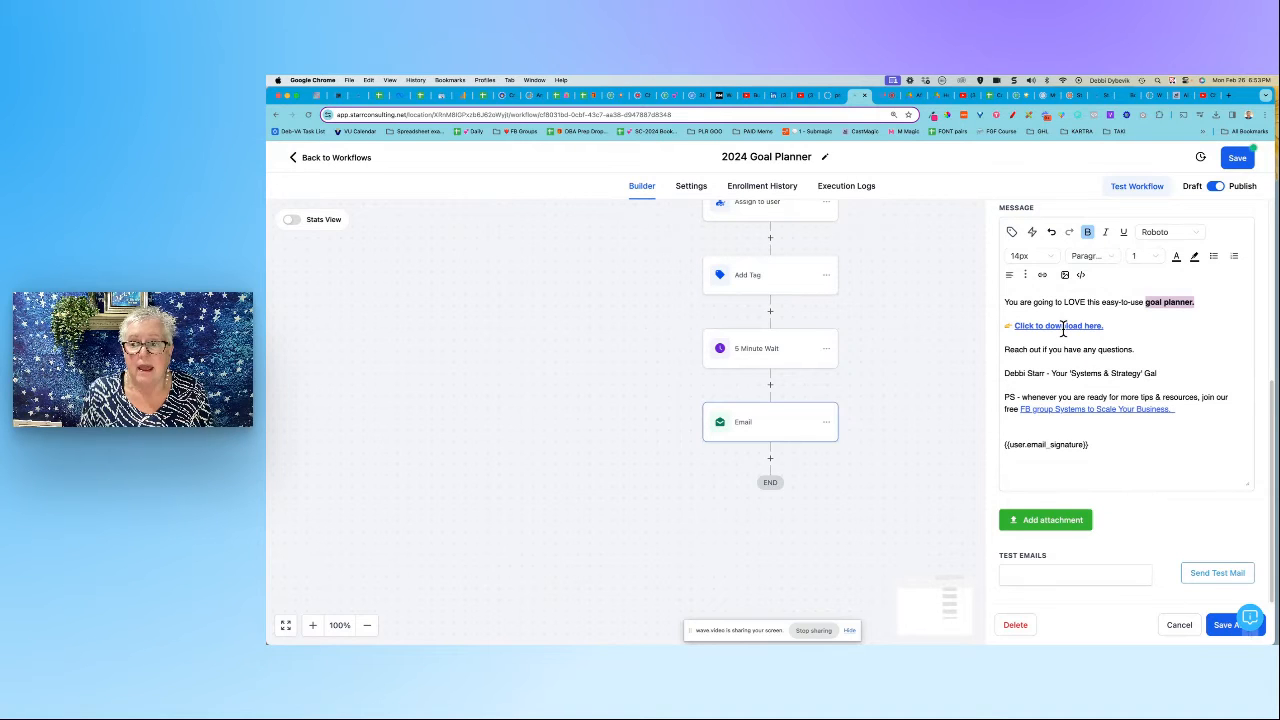
pyautogui.click(1008, 376)
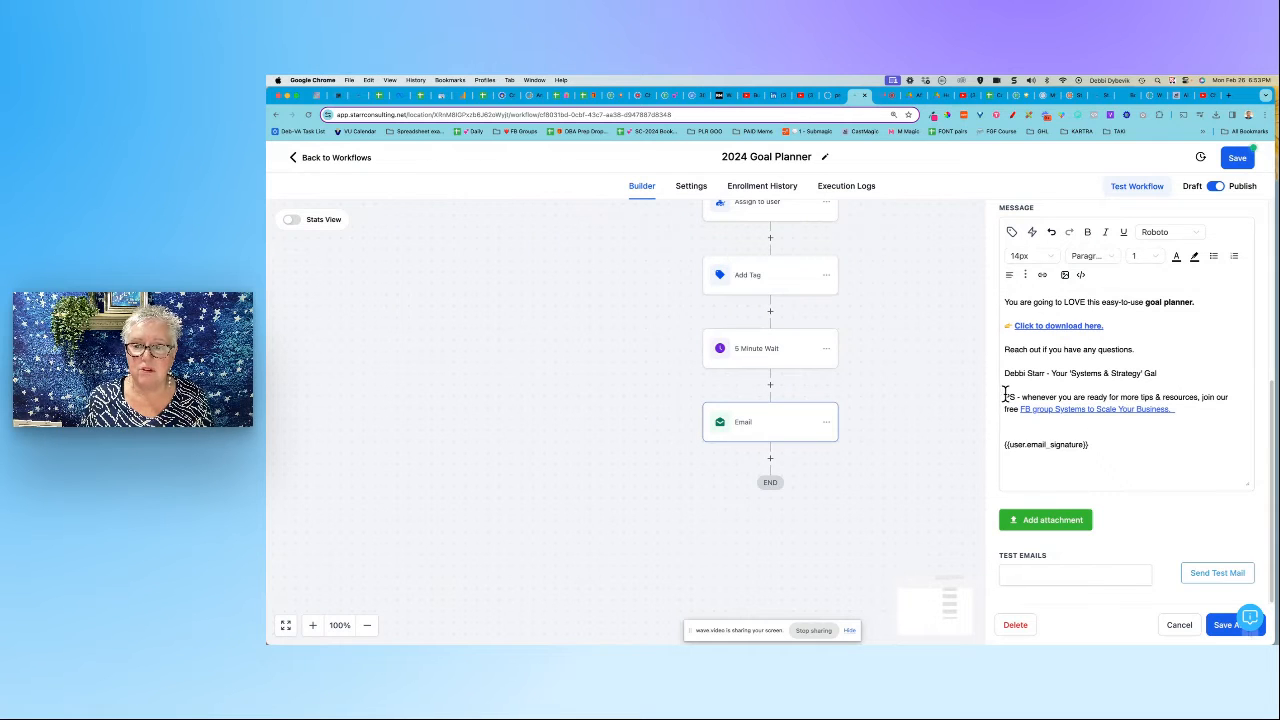
# Review the message's PS line, sign-off, signature placeholder and test email field, and save the email action
pyautogui.moveTo(1003, 397); pyautogui.dragTo(1024, 394)
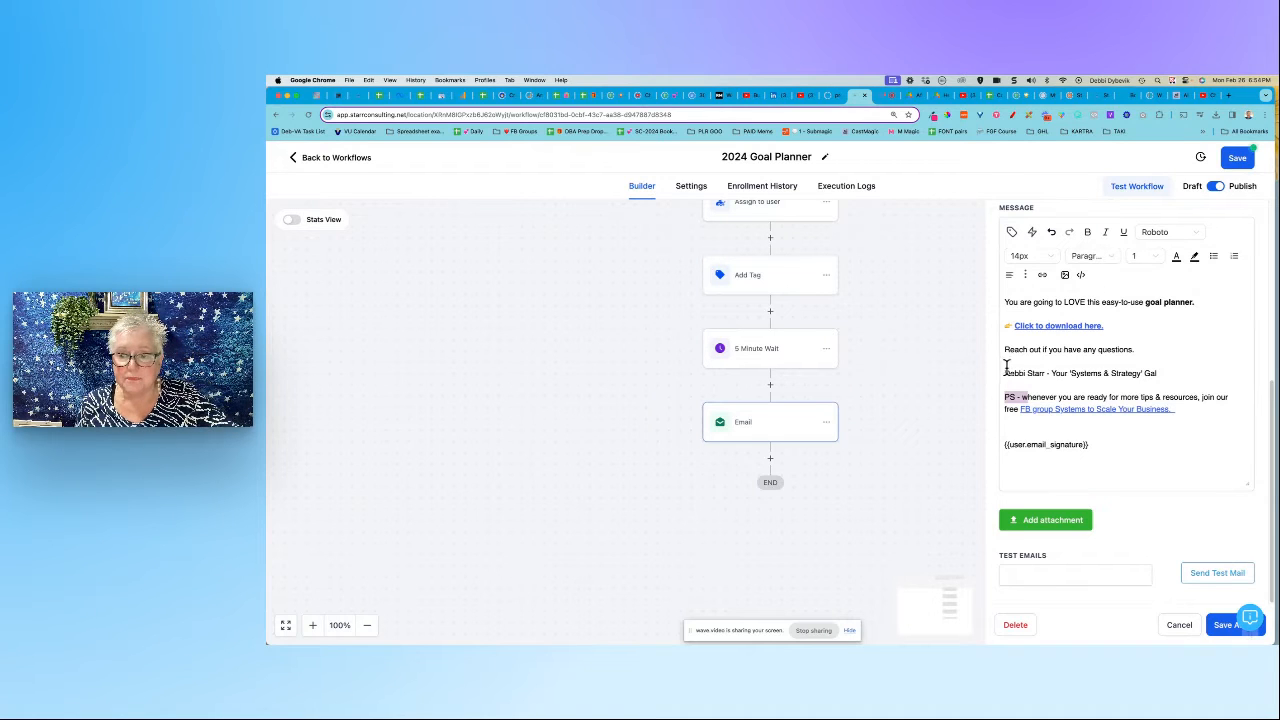
pyautogui.click(1101, 362)
pyautogui.tripleClick(1179, 369)
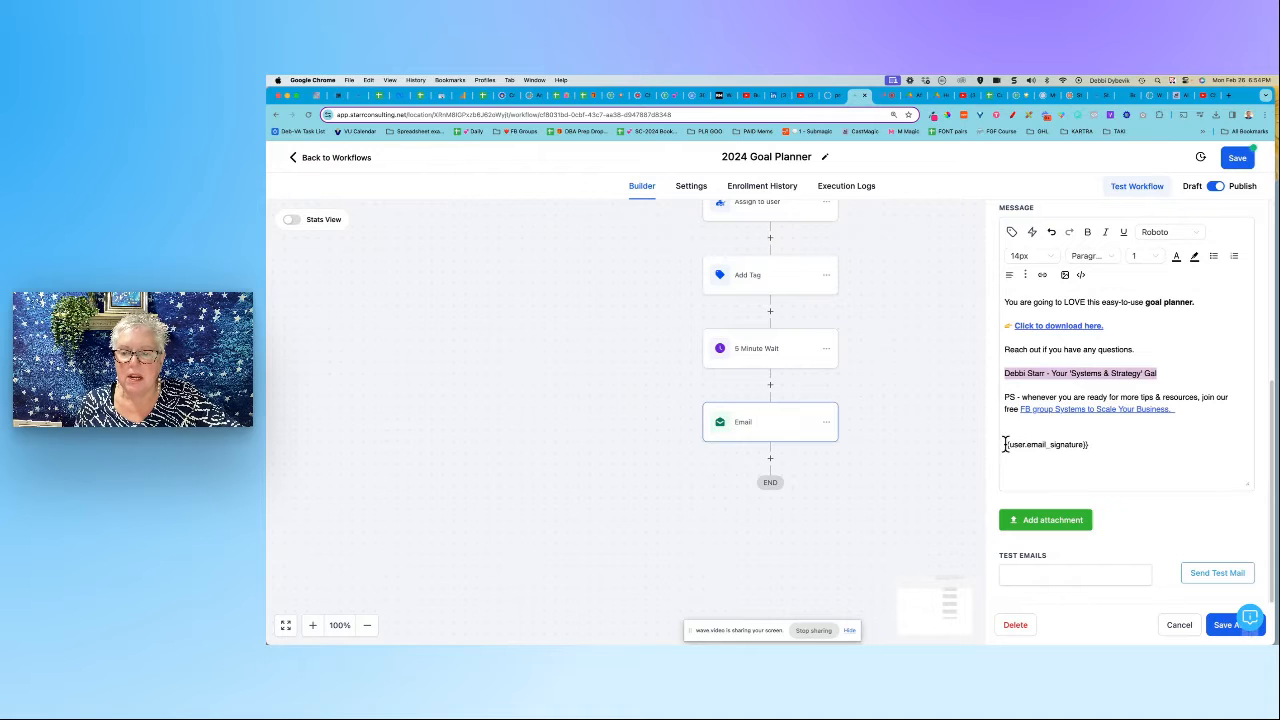
pyautogui.moveTo(1004, 444); pyautogui.dragTo(1111, 444)
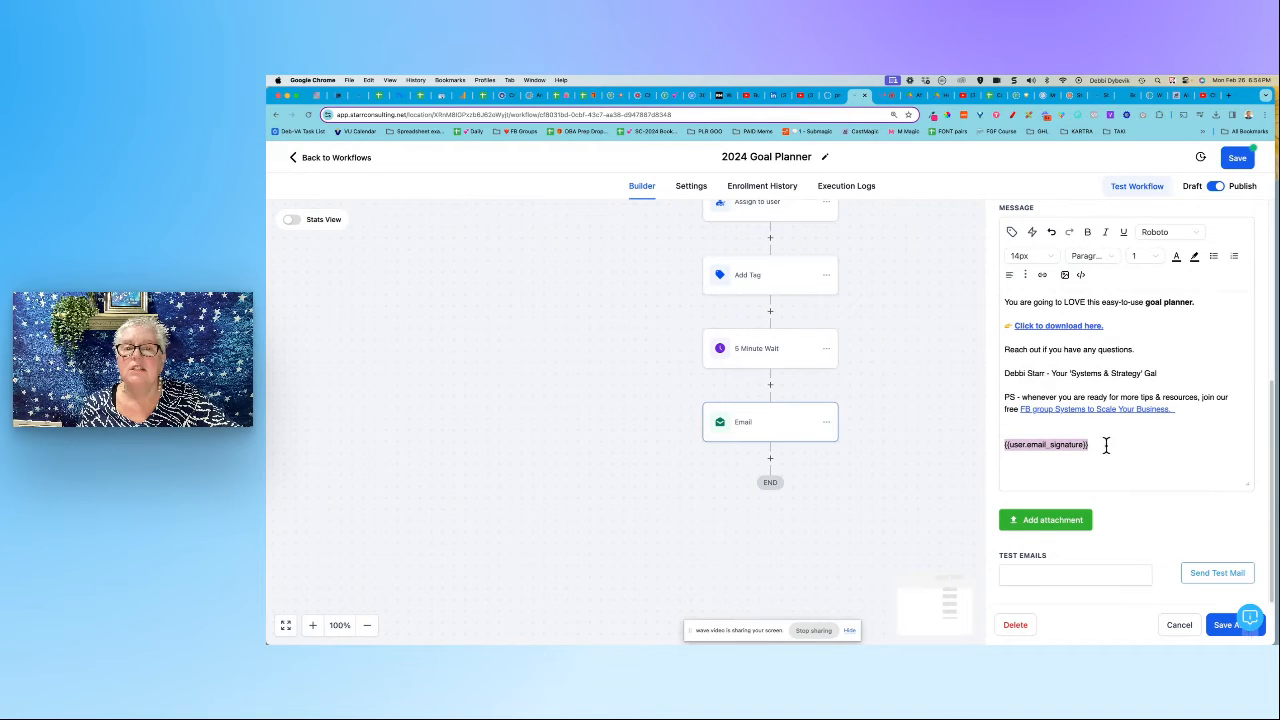
pyautogui.scroll(2, 925, 306)
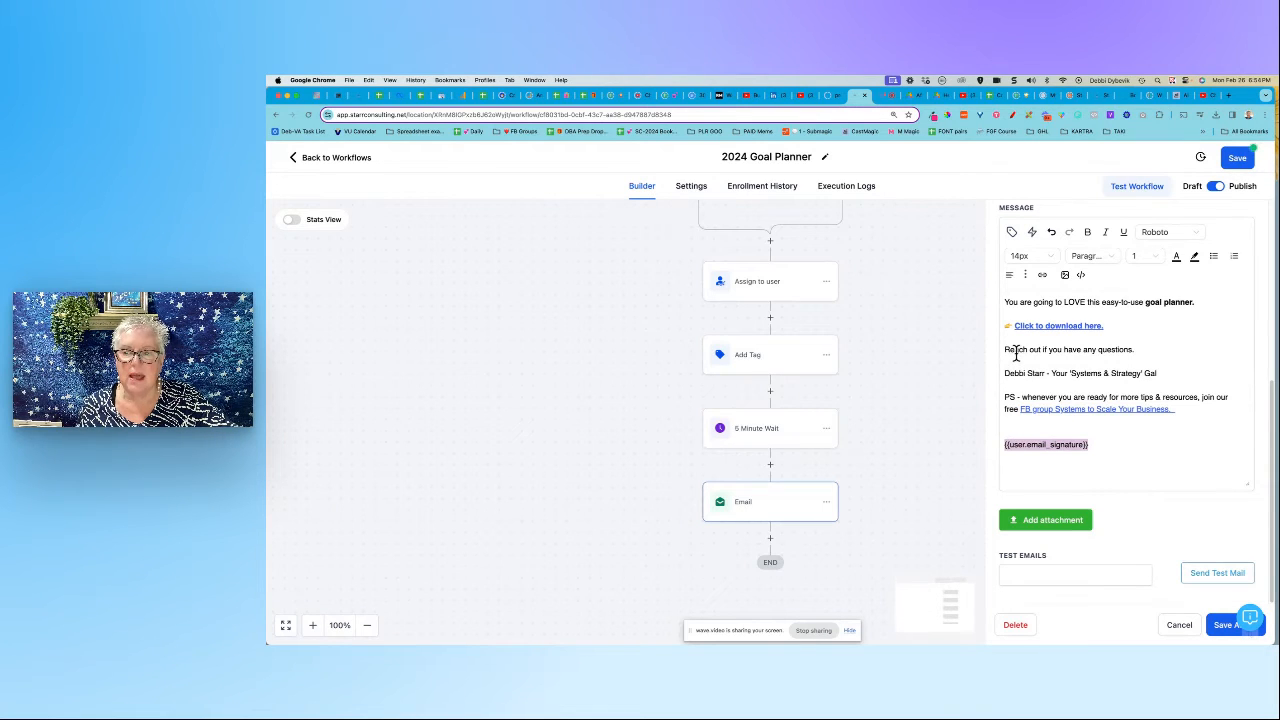
pyautogui.moveTo(1006, 375); pyautogui.dragTo(1048, 374)
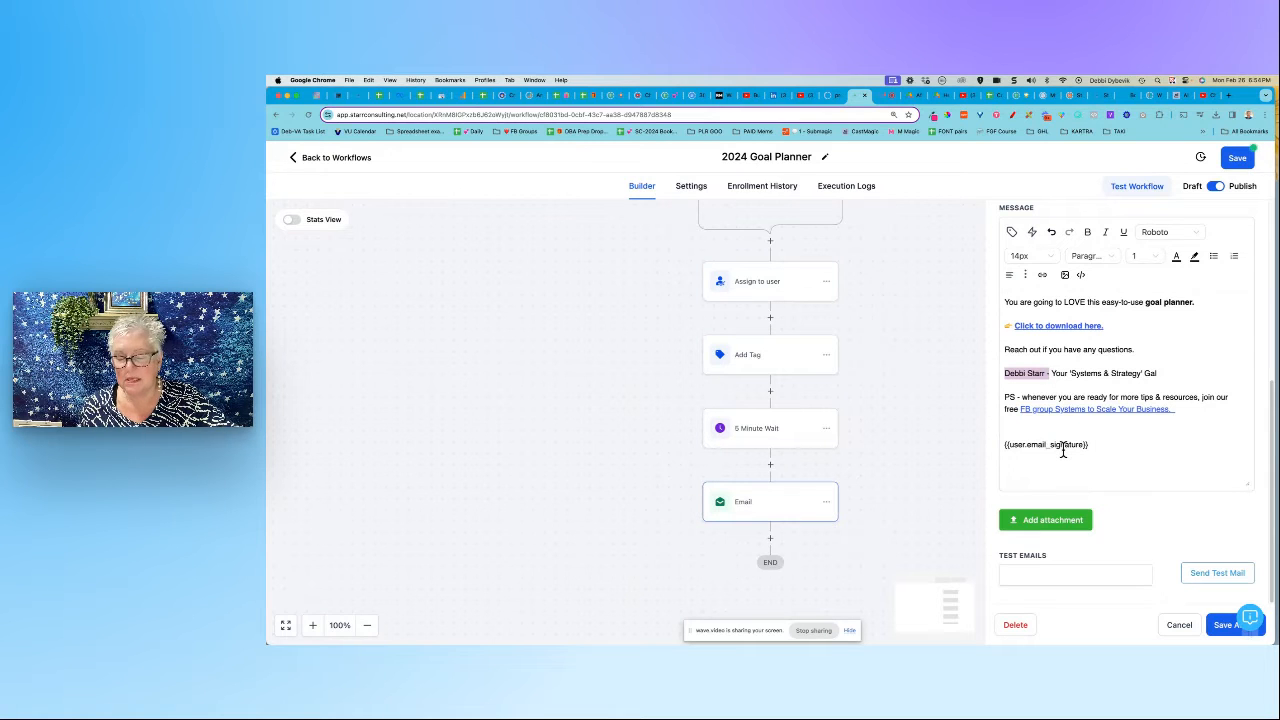
pyautogui.scroll(3, 1197, 463)
pyautogui.scroll(-3, 1198, 465)
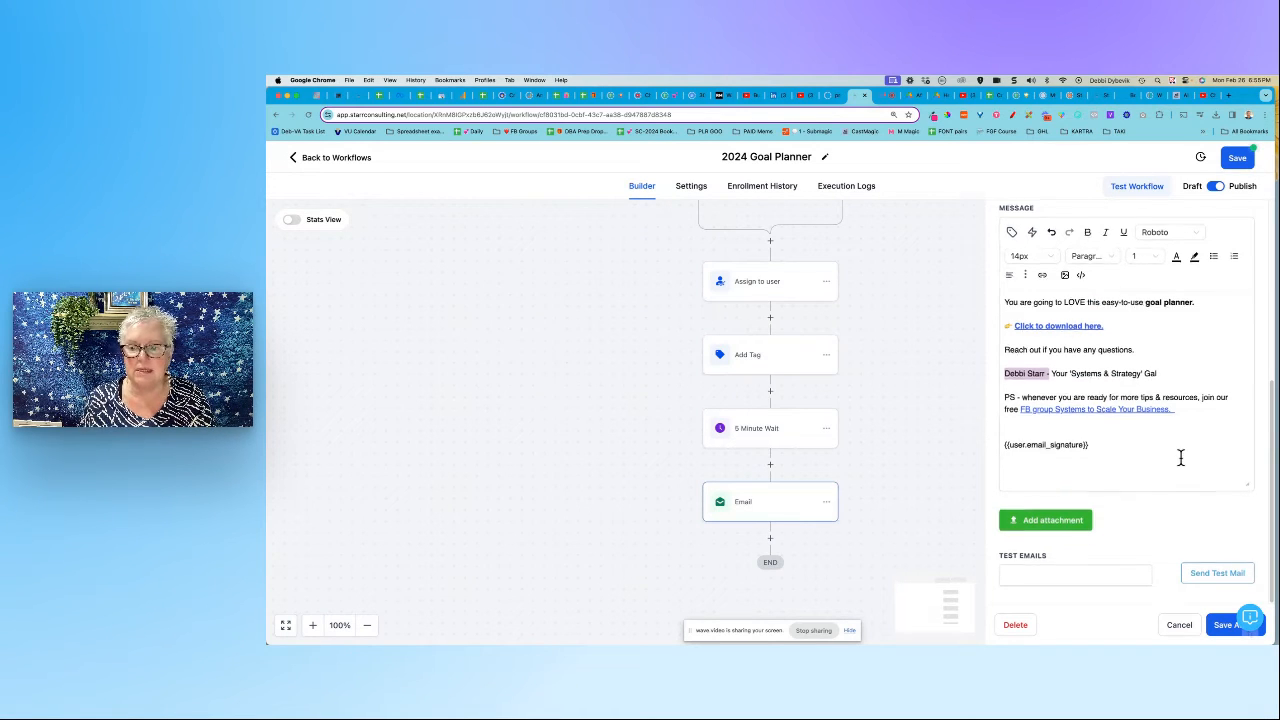
pyautogui.scroll(3, 1181, 458)
pyautogui.scroll(-3, 1181, 458)
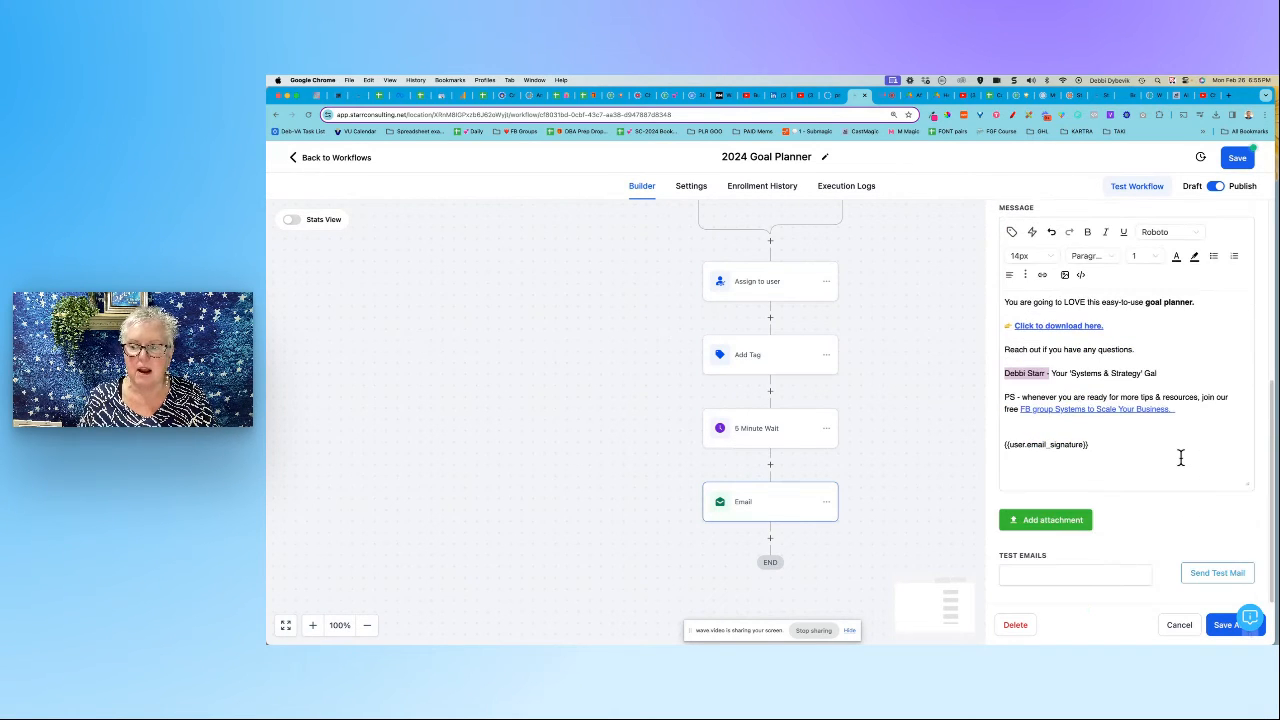
pyautogui.click(1075, 578)
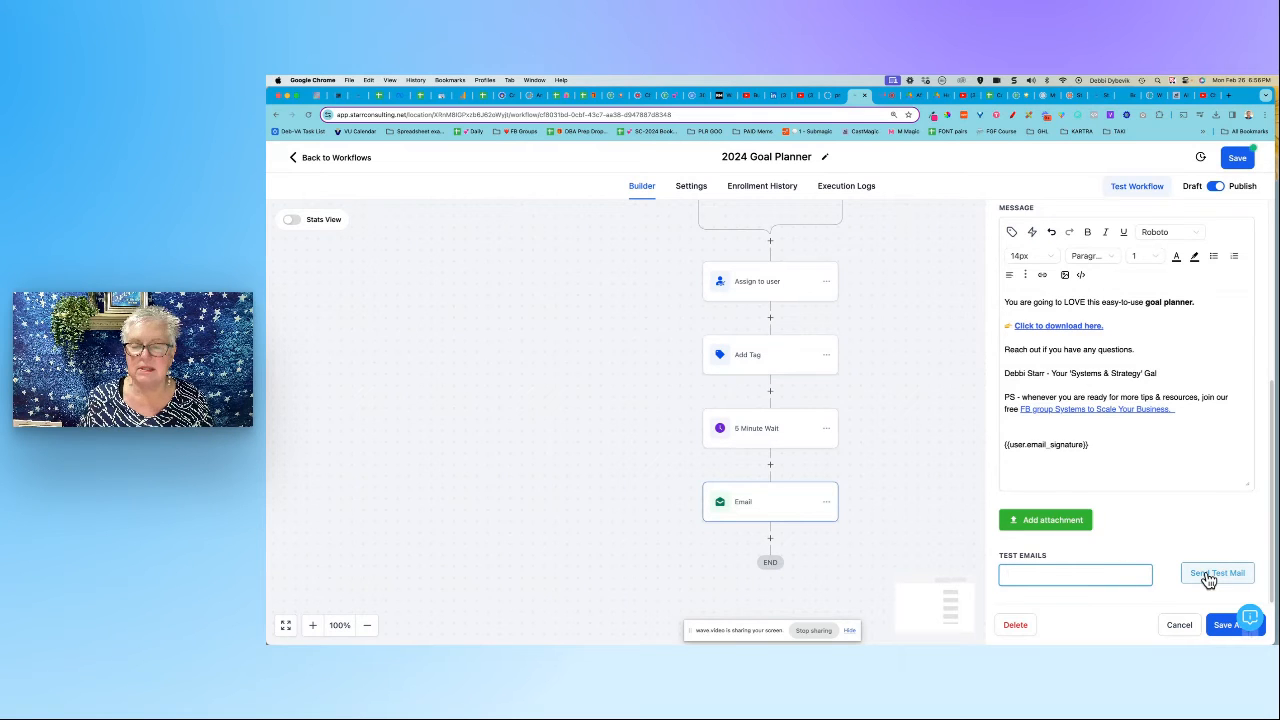
pyautogui.click(1222, 624)
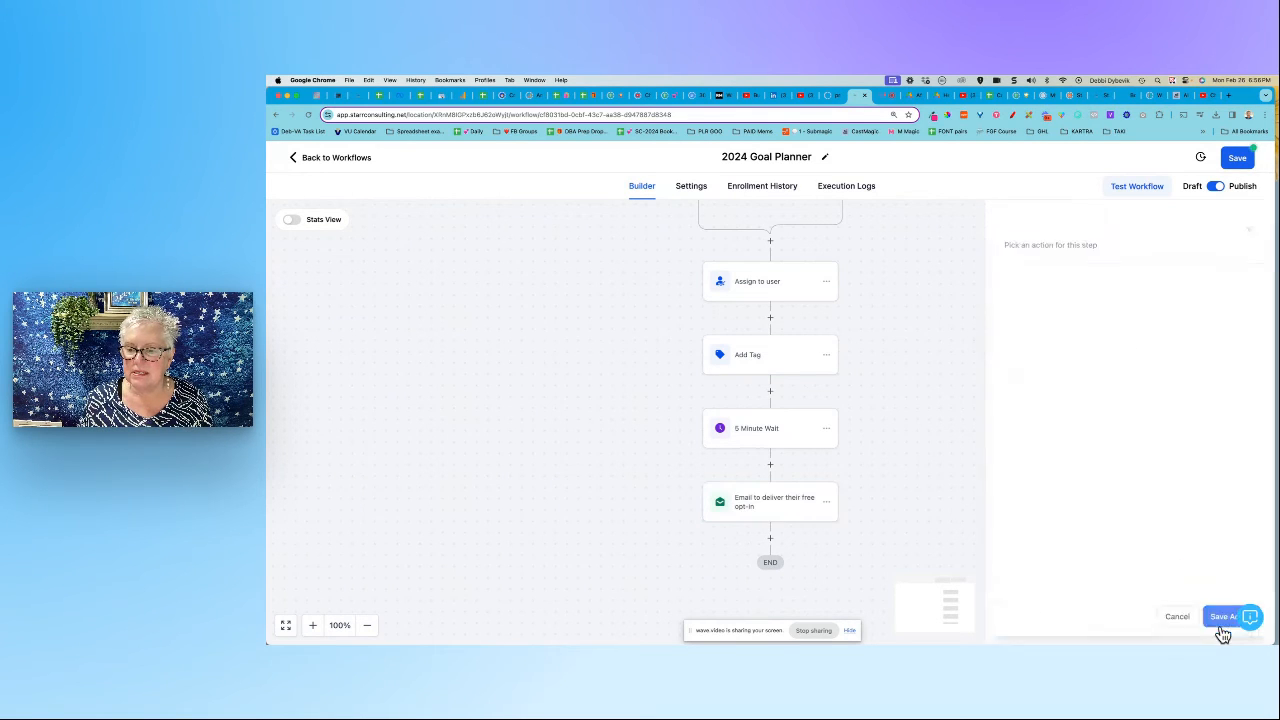
# Look over the workflow from its form trigger to the email action, and save the workflow
pyautogui.scroll(3, 985, 401)
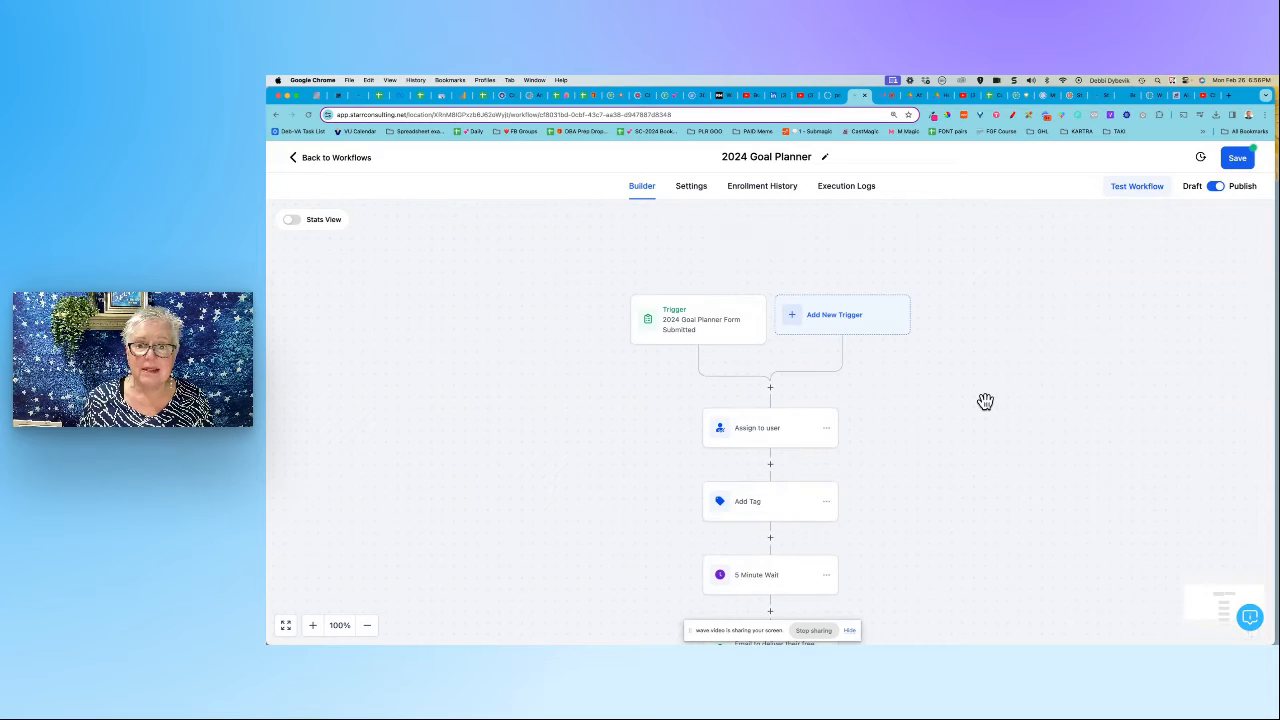
pyautogui.scroll(-2, 985, 401)
pyautogui.scroll(1, 985, 401)
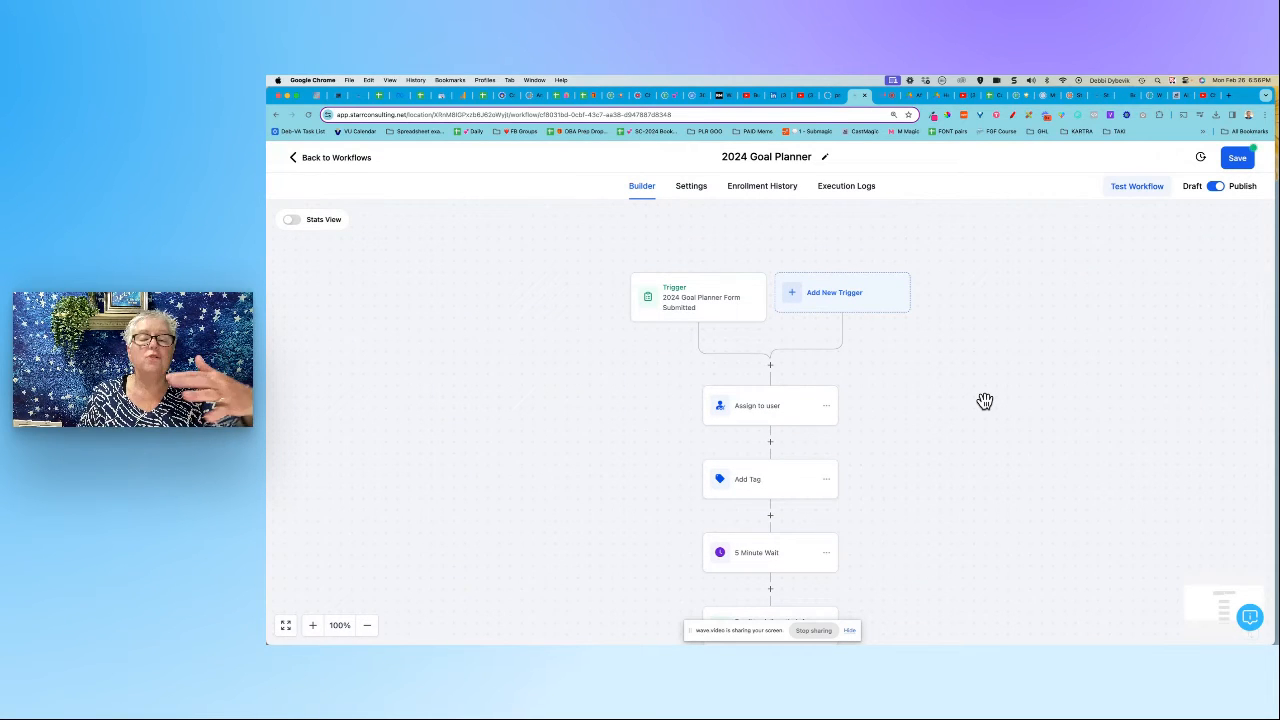
pyautogui.scroll(-2, 985, 401)
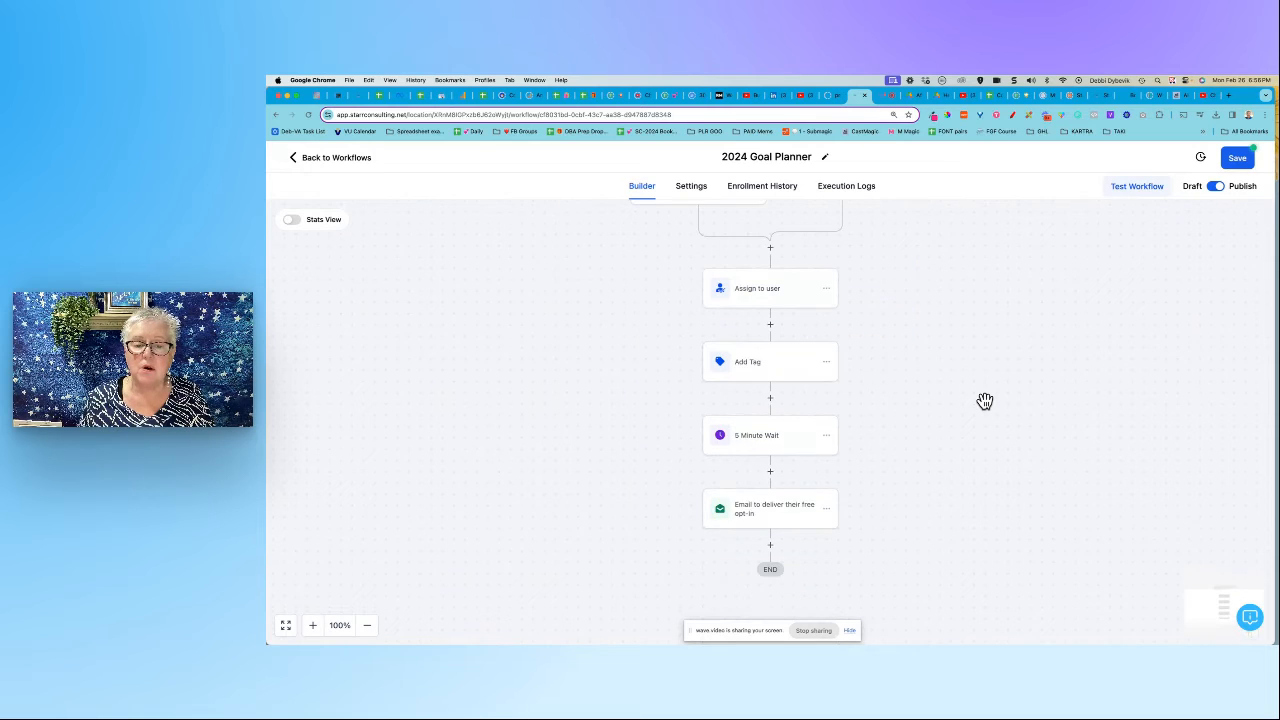
pyautogui.scroll(-2, 985, 401)
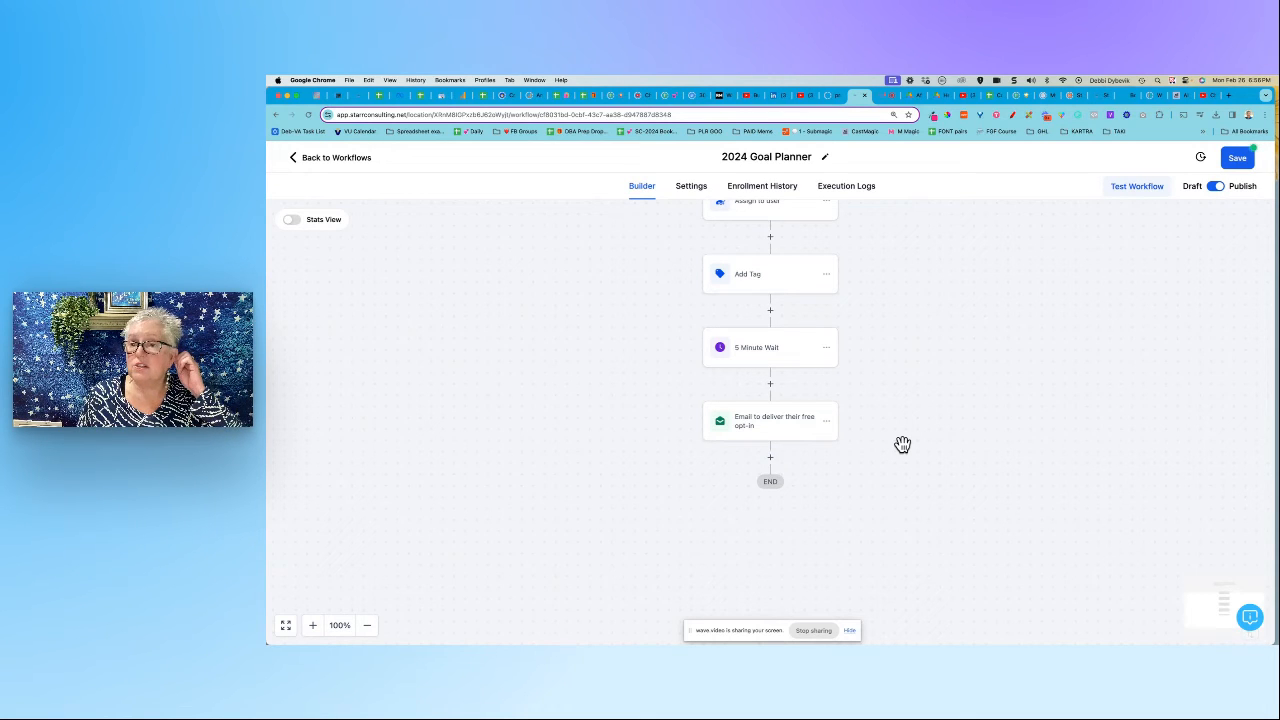
pyautogui.scroll(2, 902, 444)
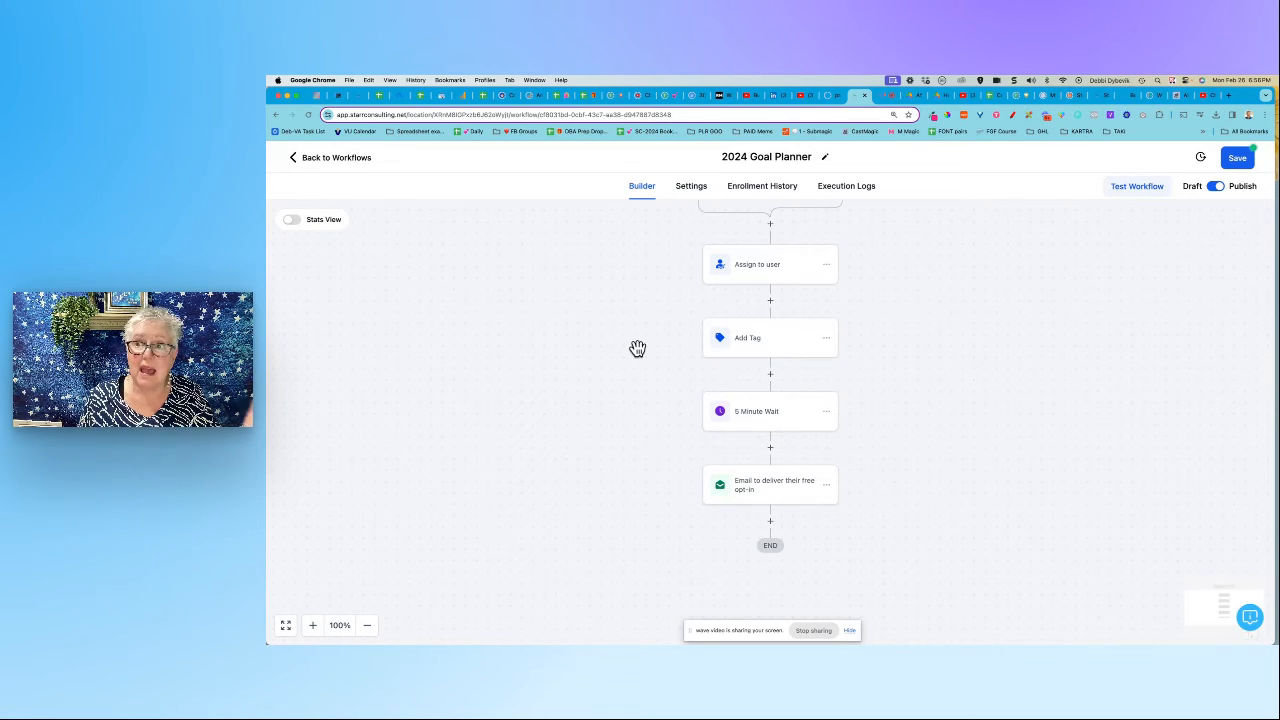
pyautogui.click(1240, 160)
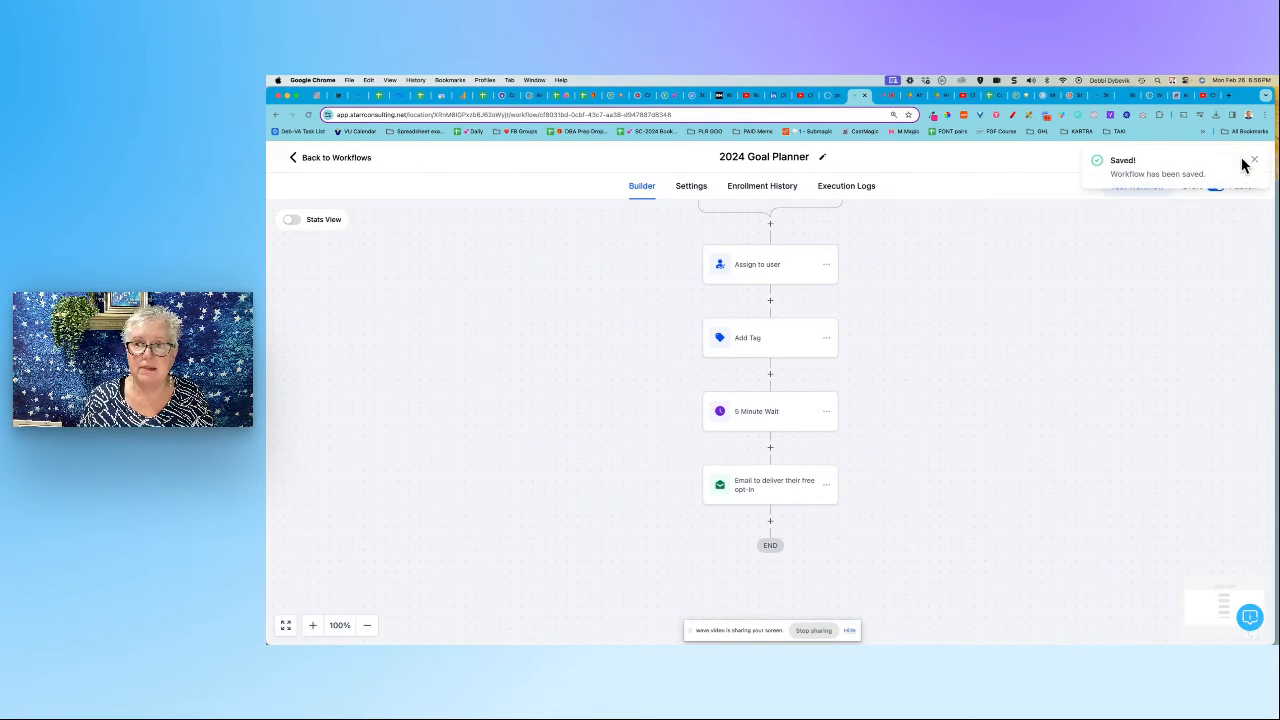
pyautogui.click(881, 101)
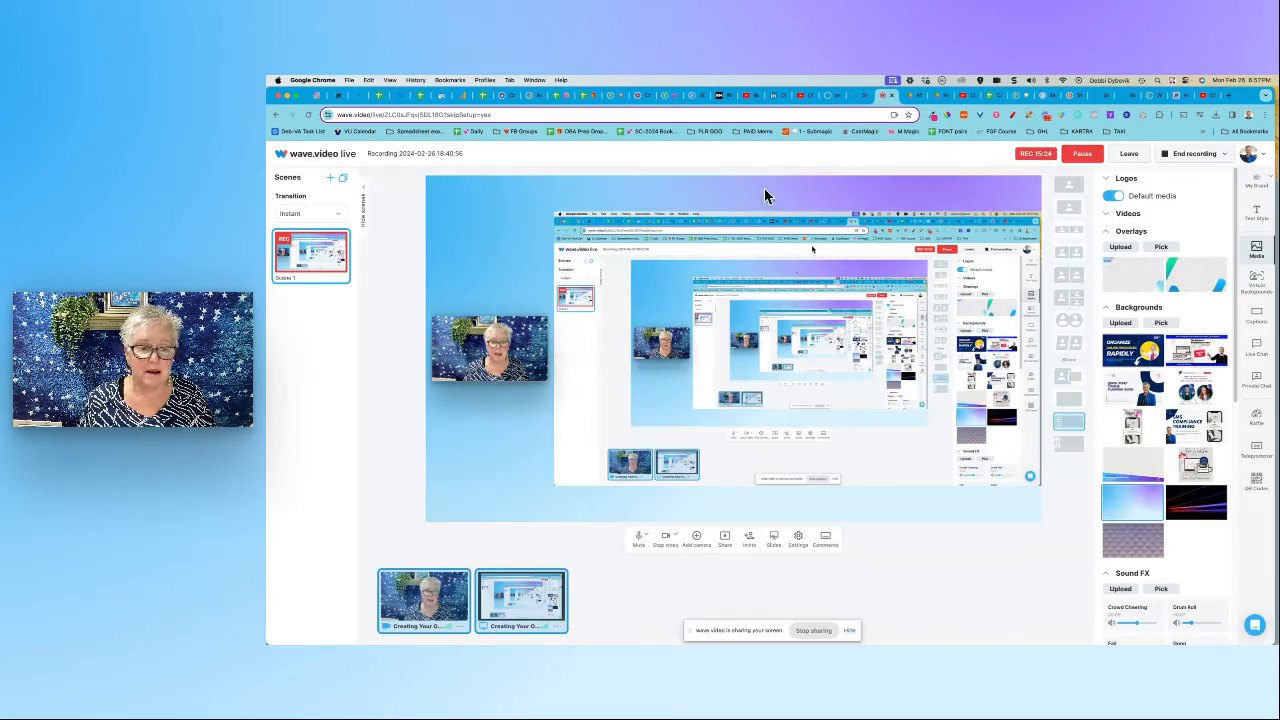